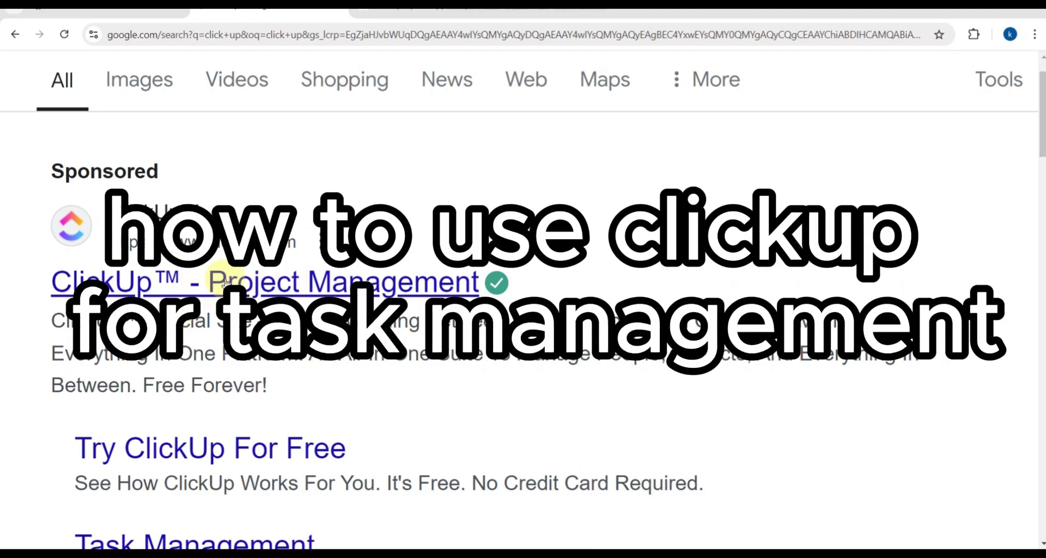
Step: Open ClickUp from the search ad, go to the workspace Home page and zoom the browser out
left_click(346, 289)
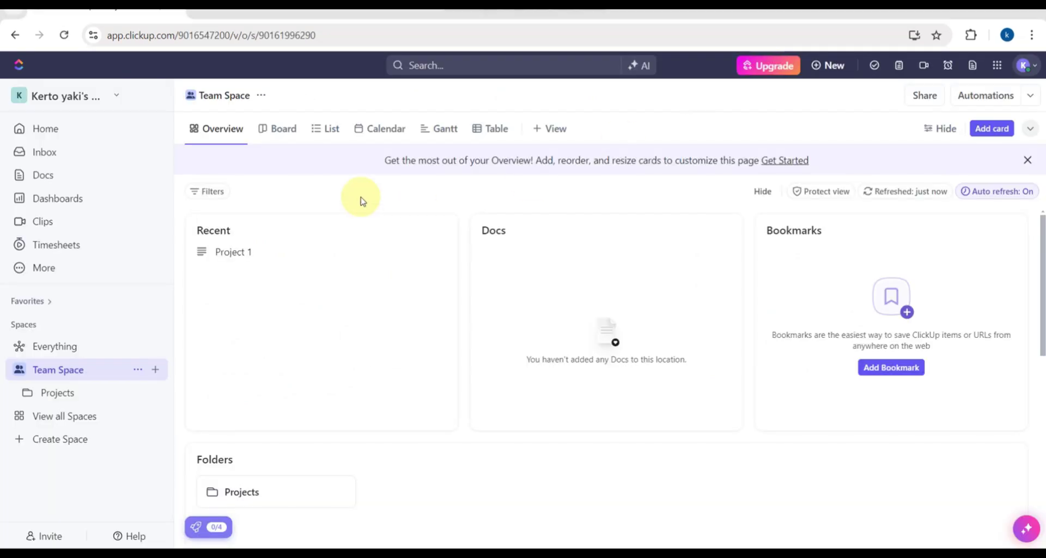
left_click(81, 127)
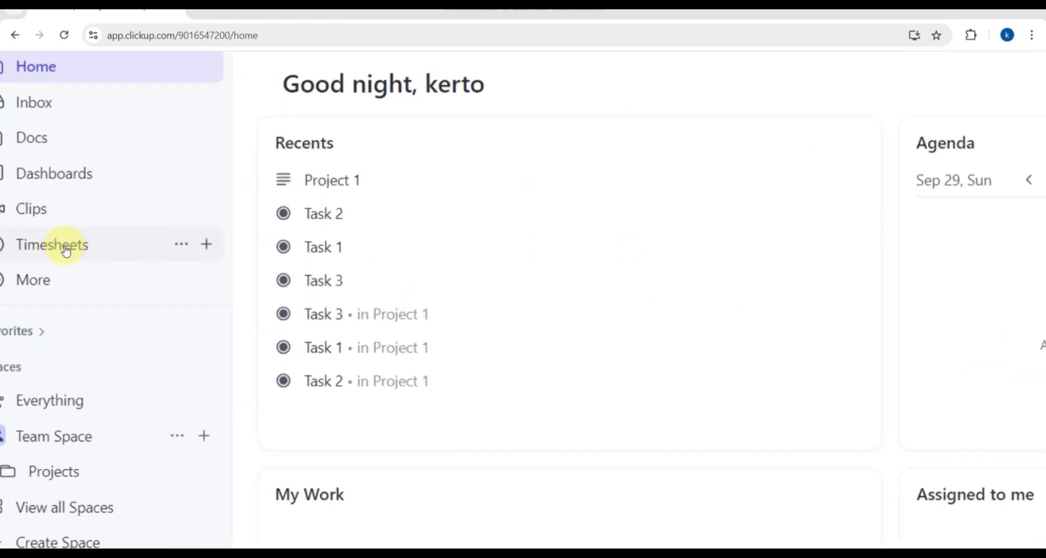
scroll(66, 246, "up", 2)
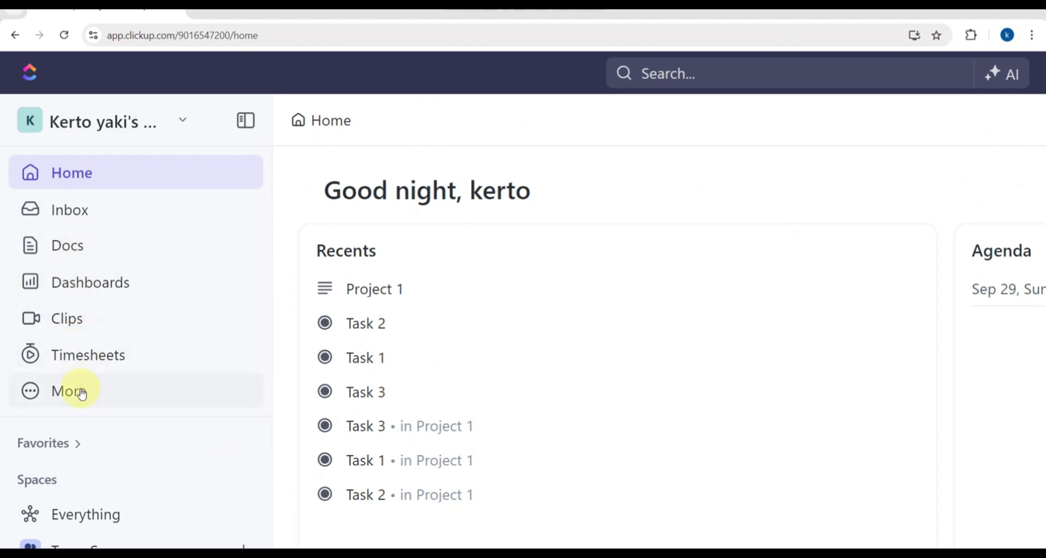
scroll(81, 394, "down", 2)
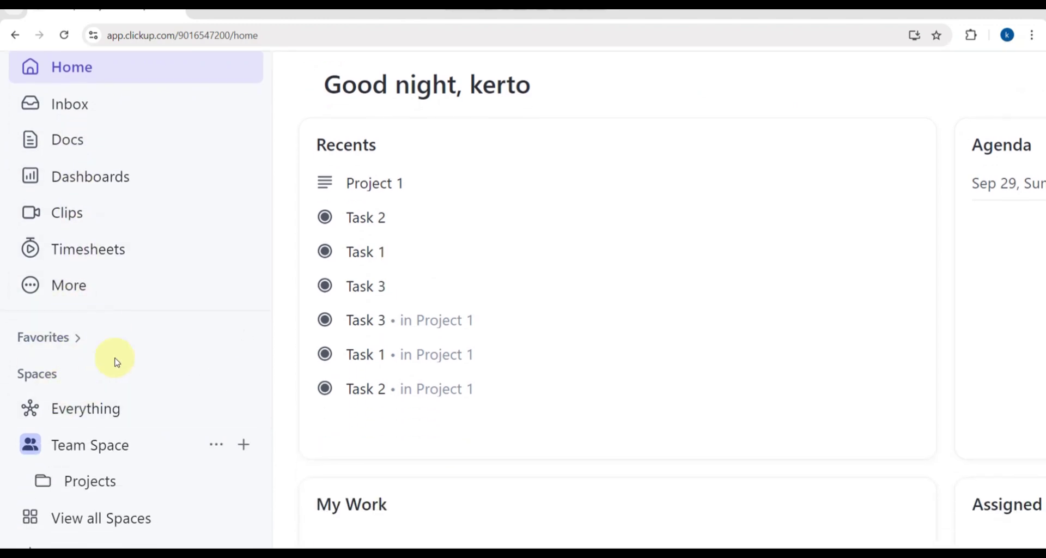
key("ctrl+minus")
key("ctrl+minus")
key("ctrl+minus")
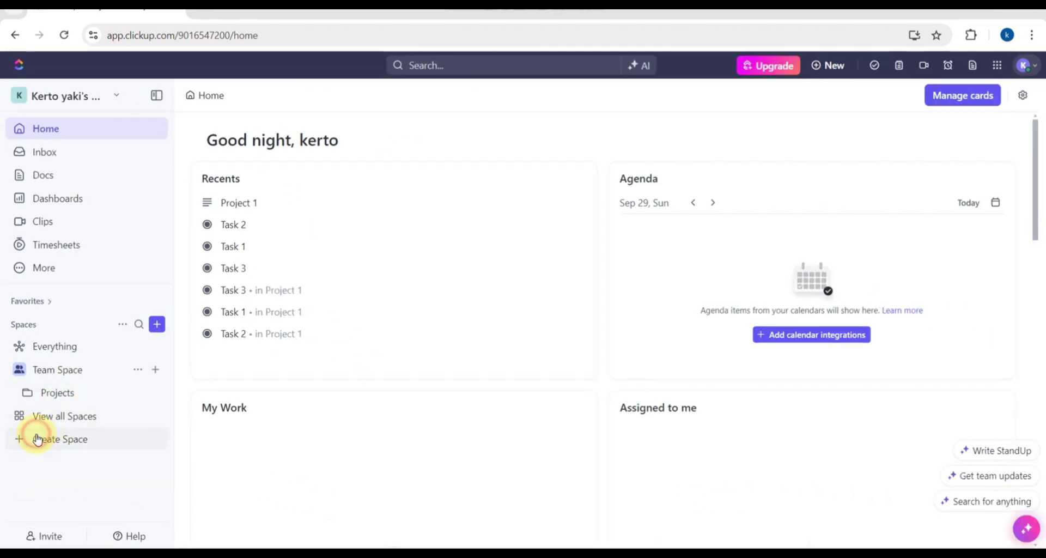
Step: Create a new space named 'Management' using the default workflow settings
left_click(37, 439)
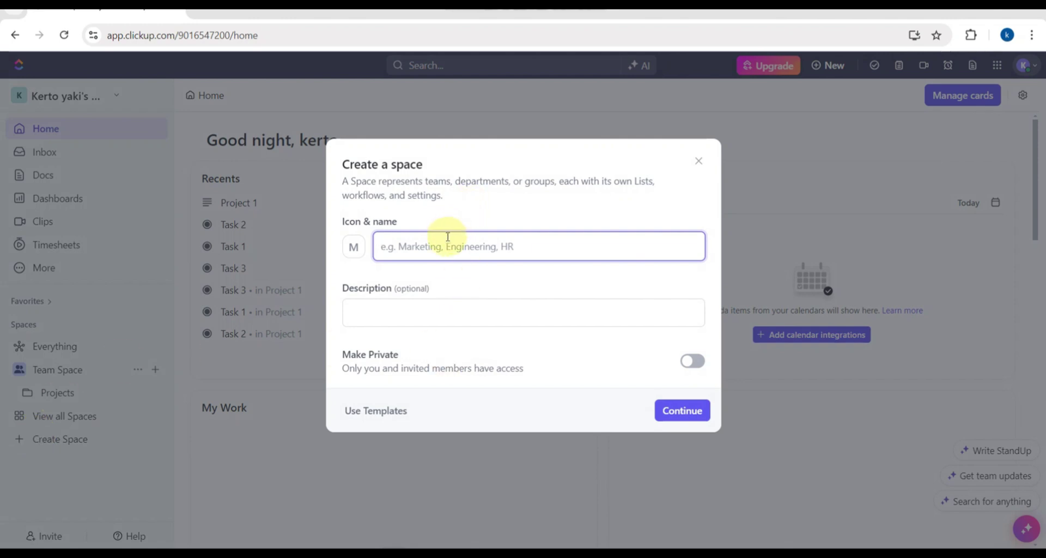
left_click(414, 312)
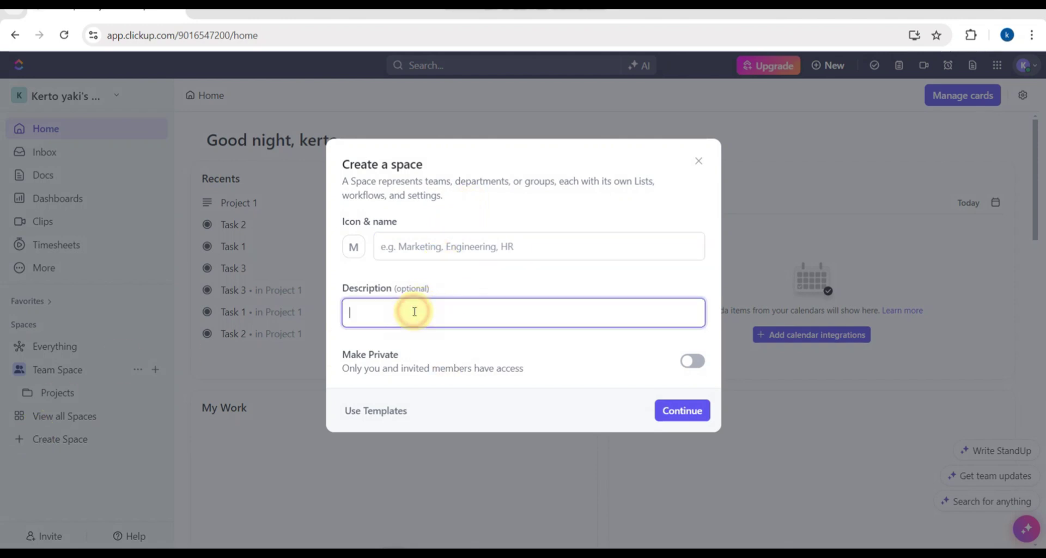
left_click(439, 246)
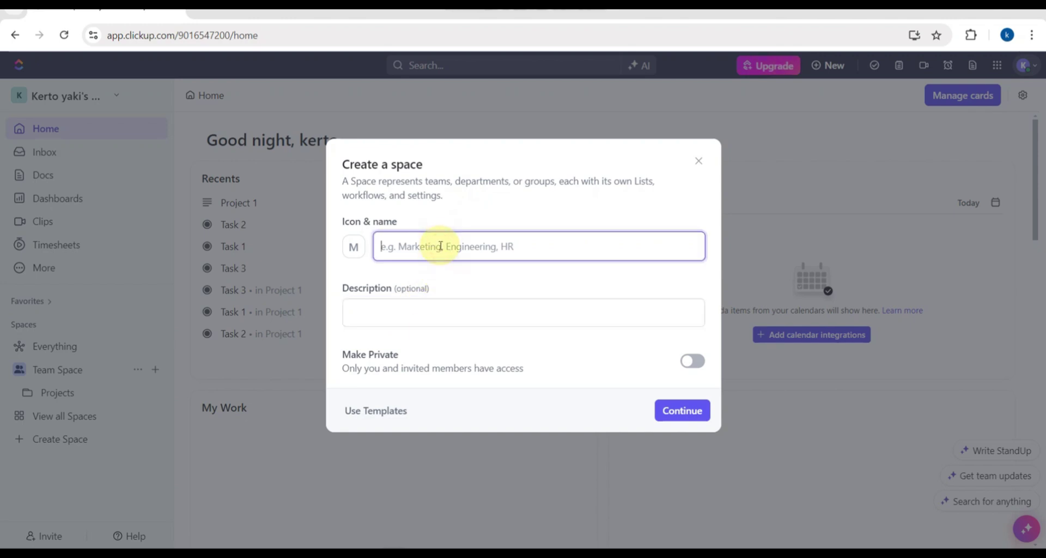
type("Management")
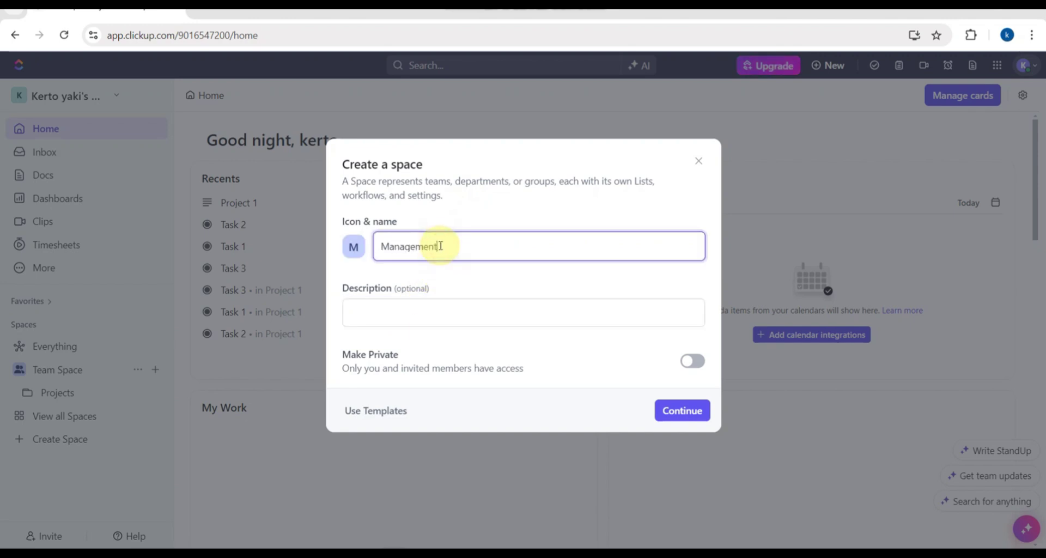
left_click(392, 320)
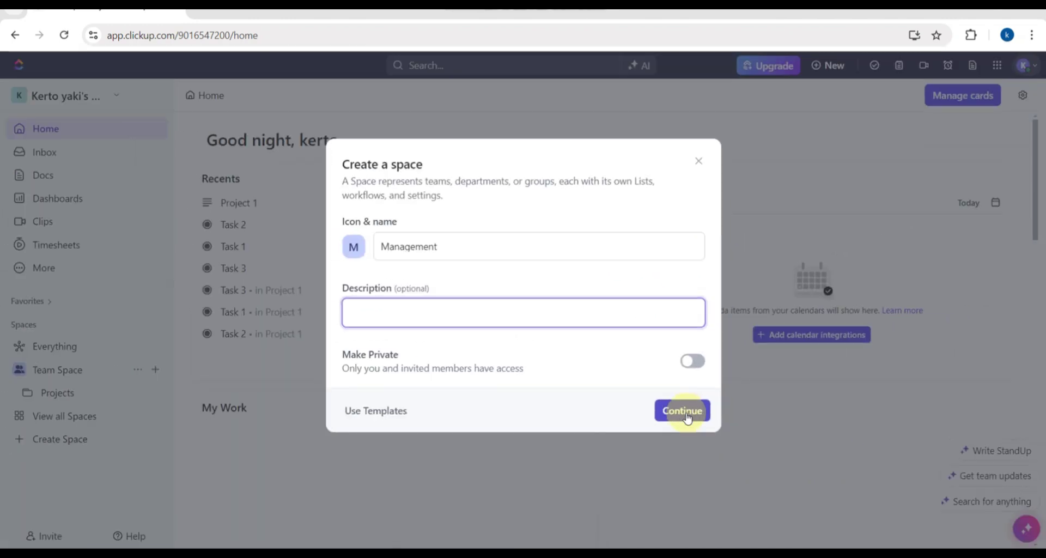
left_click(687, 416)
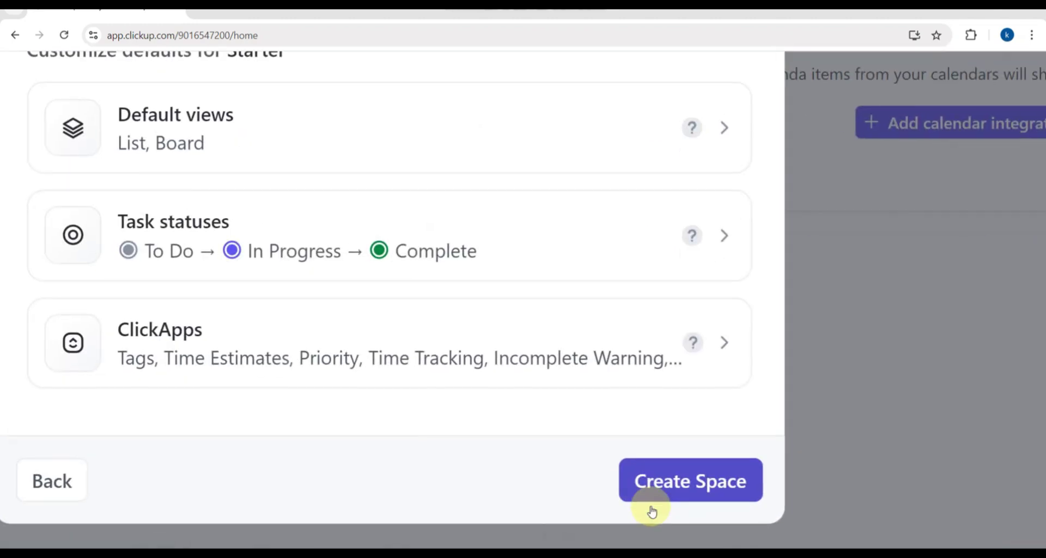
left_click(654, 508)
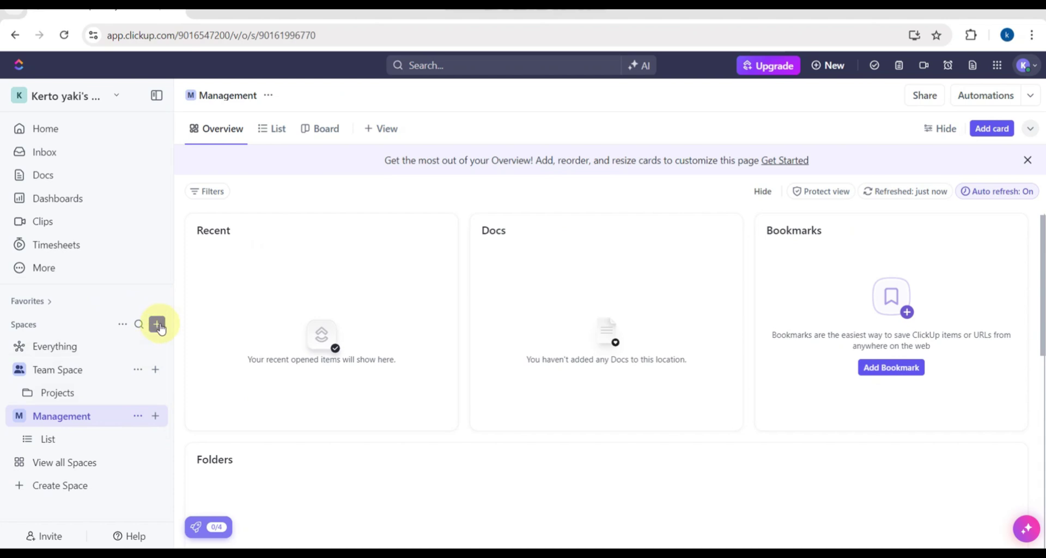
Step: Open the Template Center from the add menu beside the Management space
left_click(155, 419)
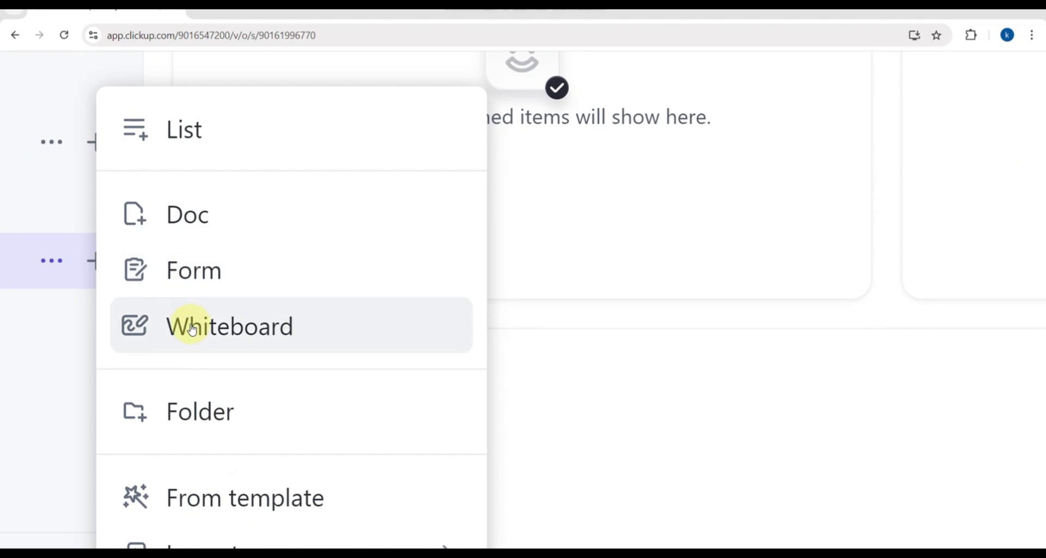
scroll(202, 499, "down", 1)
scroll(208, 501, "down", 1)
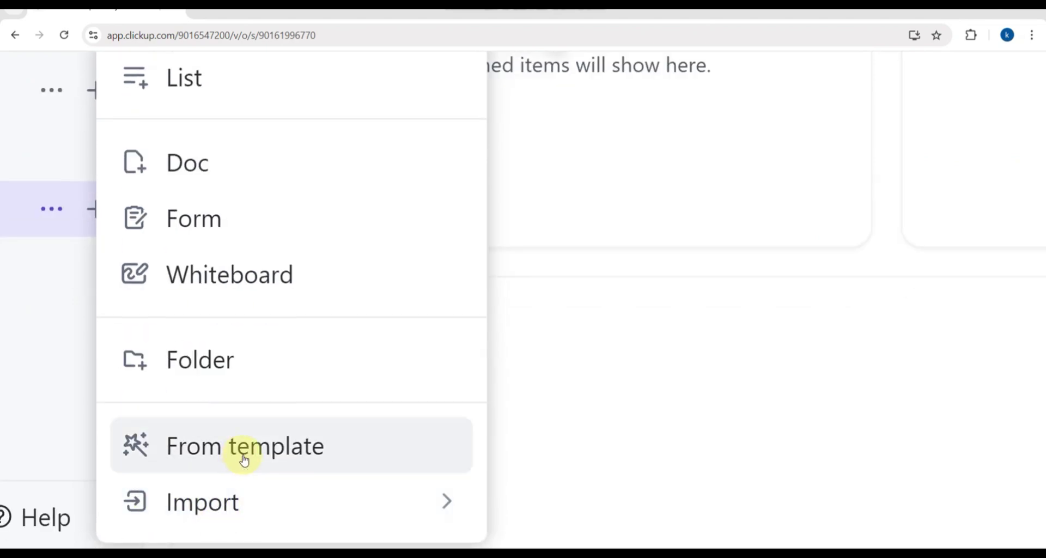
left_click(210, 459)
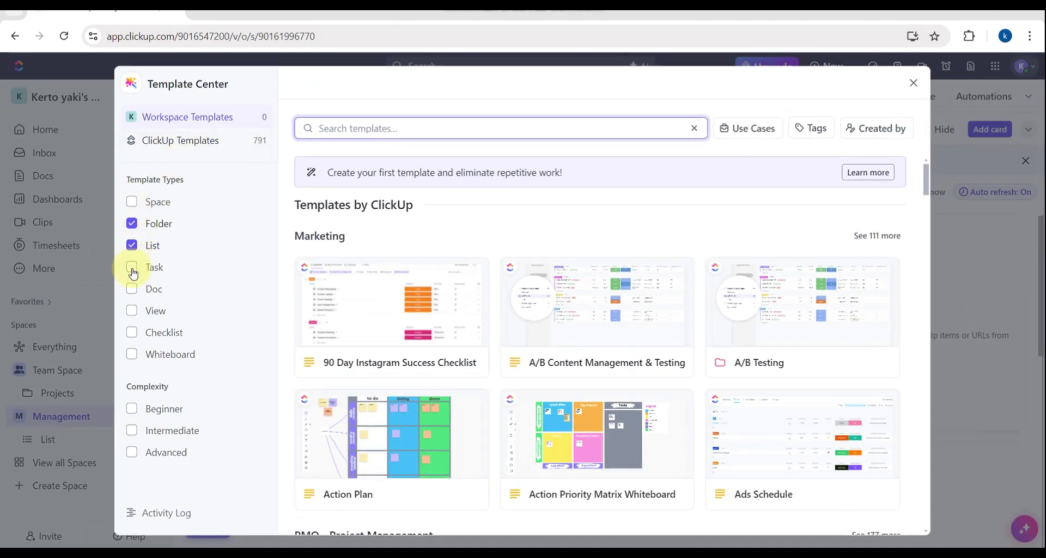
Step: Clear the Folder and List type filters and browse templates matching 'task management'
left_click(131, 224)
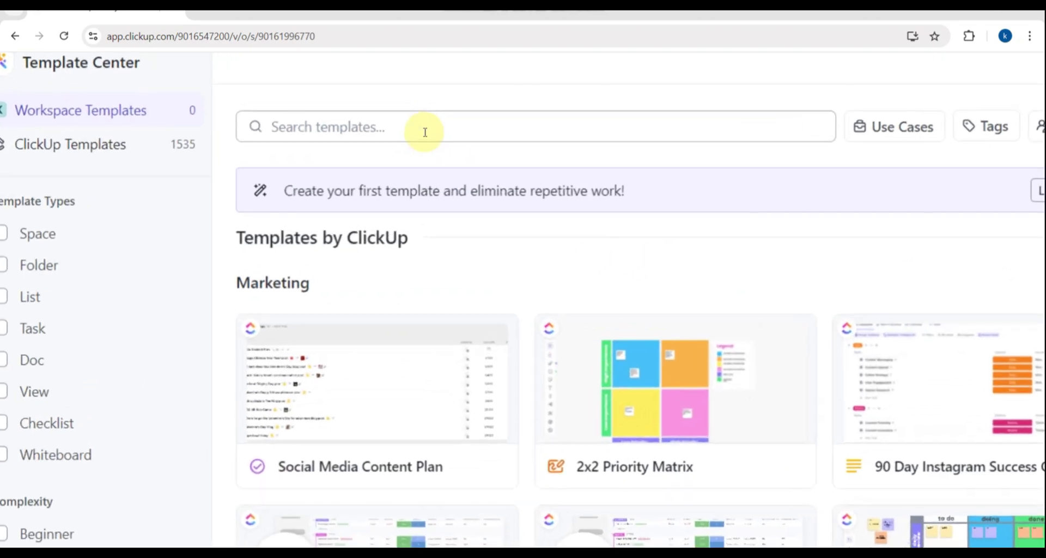
left_click(449, 131)
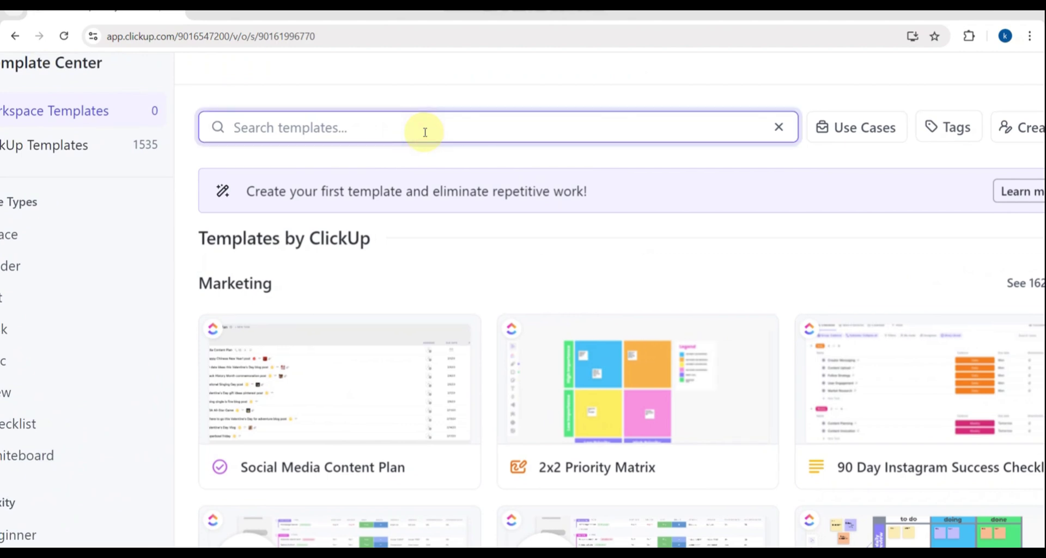
type("task management")
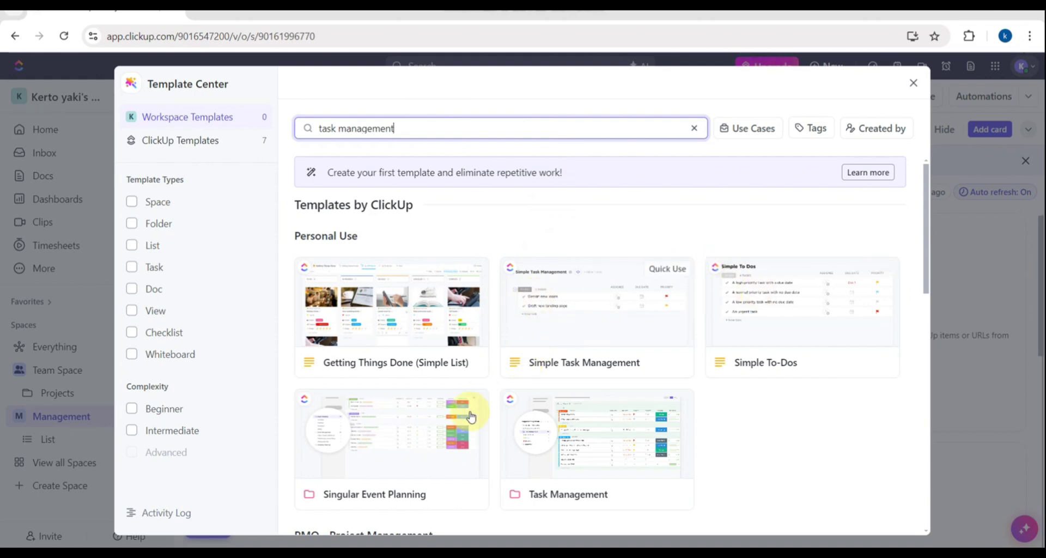
scroll(618, 406, "down", 3)
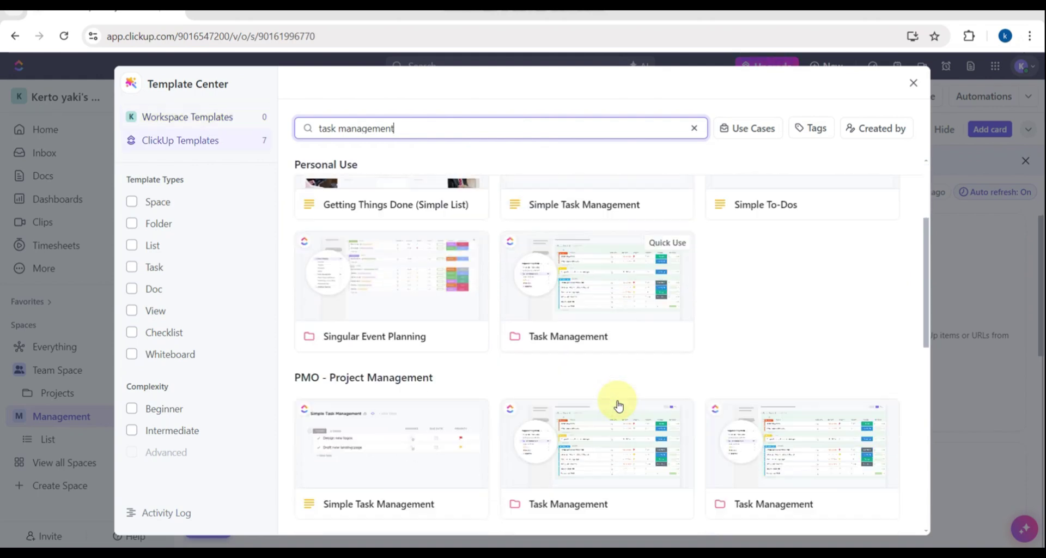
scroll(618, 406, "up", 2)
scroll(619, 406, "down", 10)
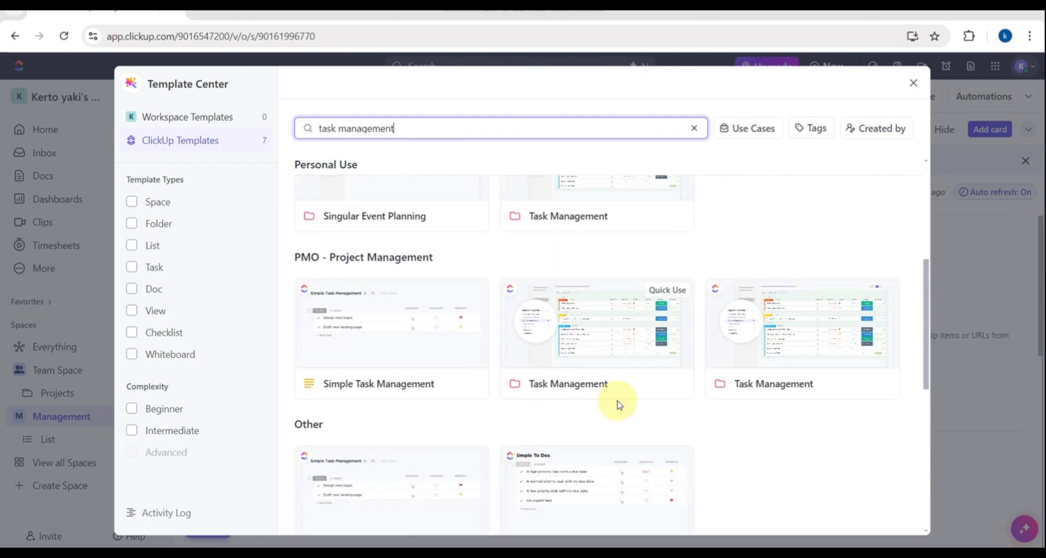
scroll(618, 404, "down", 2)
scroll(618, 404, "up", 7)
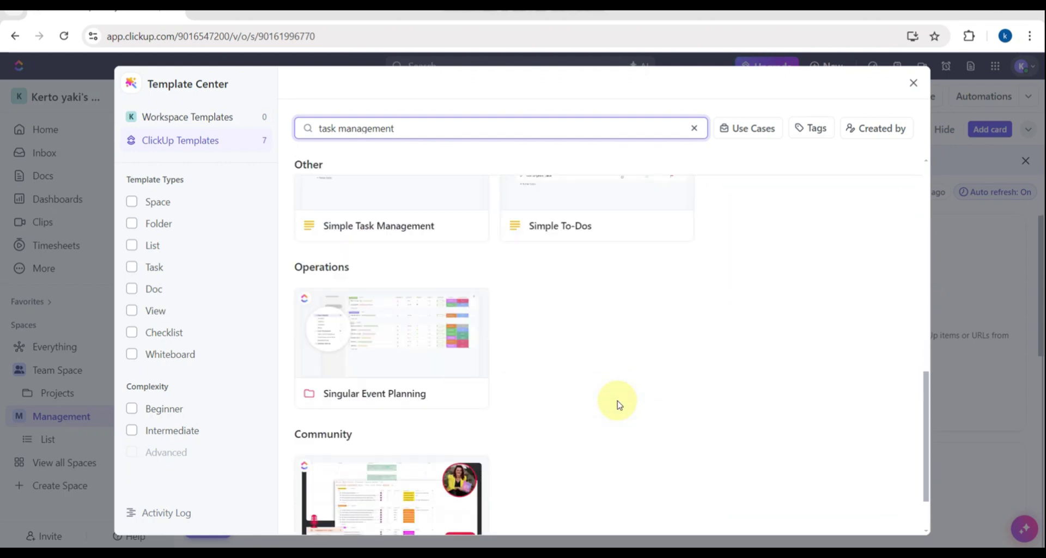
scroll(618, 404, "up", 3)
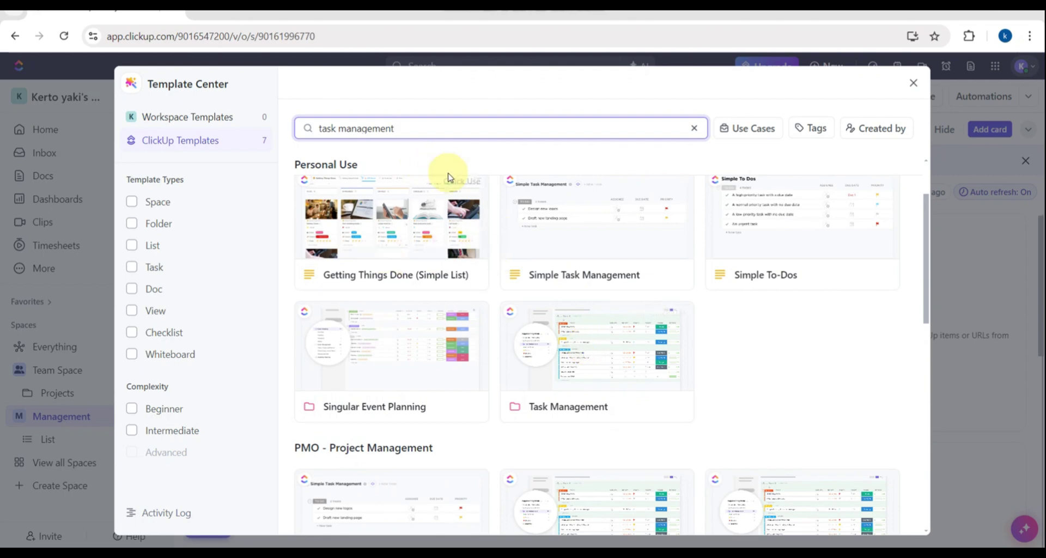
scroll(492, 266, "down", 2)
scroll(492, 266, "down", 4)
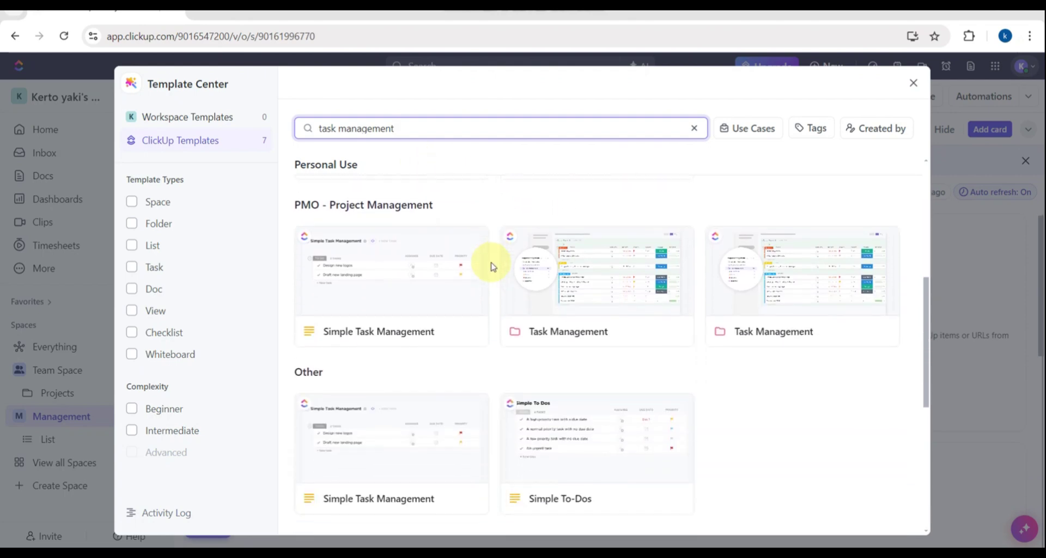
scroll(492, 266, "up", 7)
scroll(492, 266, "down", 4)
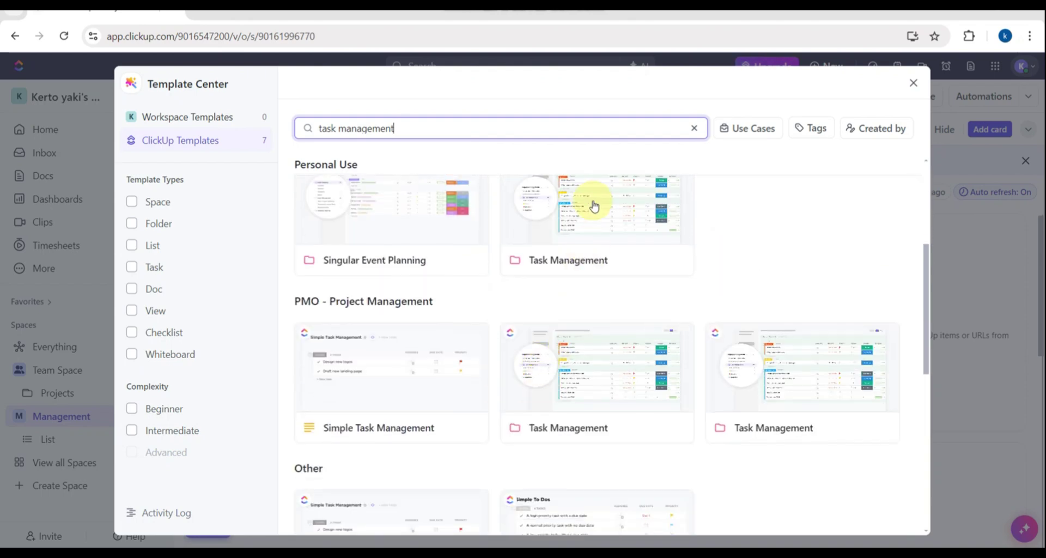
Step: Start using the Task Management folder template, with Management as its location
left_click(594, 203)
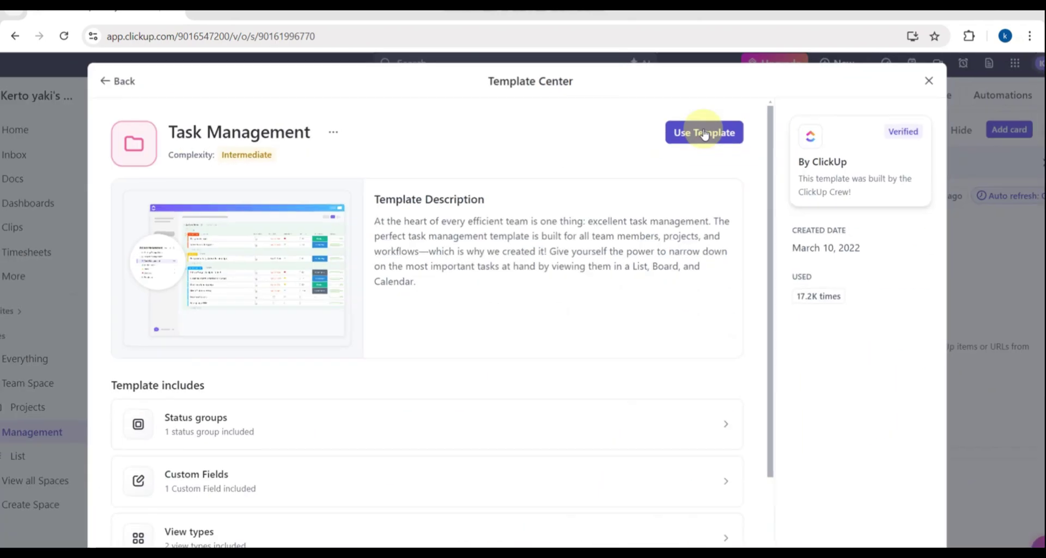
left_click(705, 132)
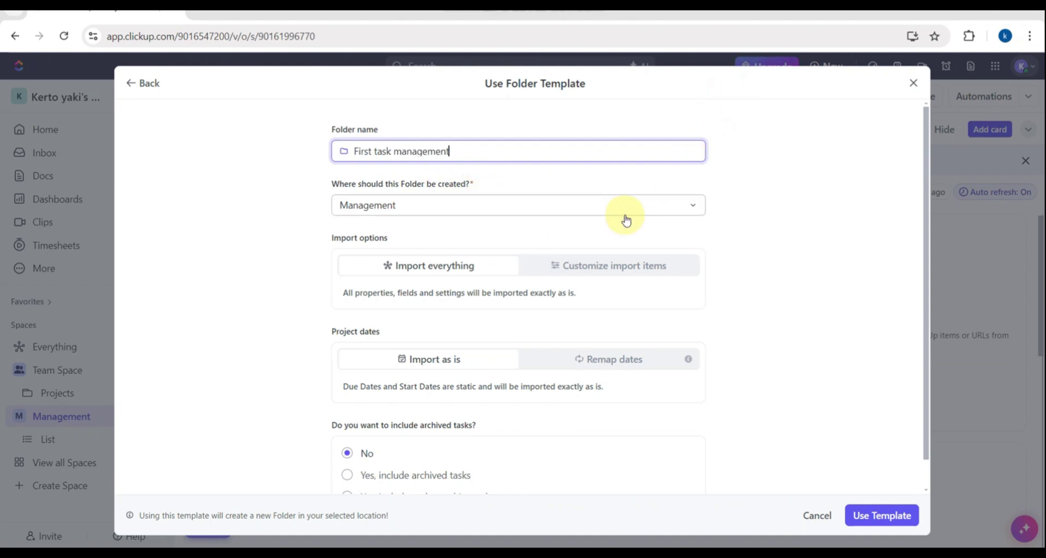
left_click(678, 206)
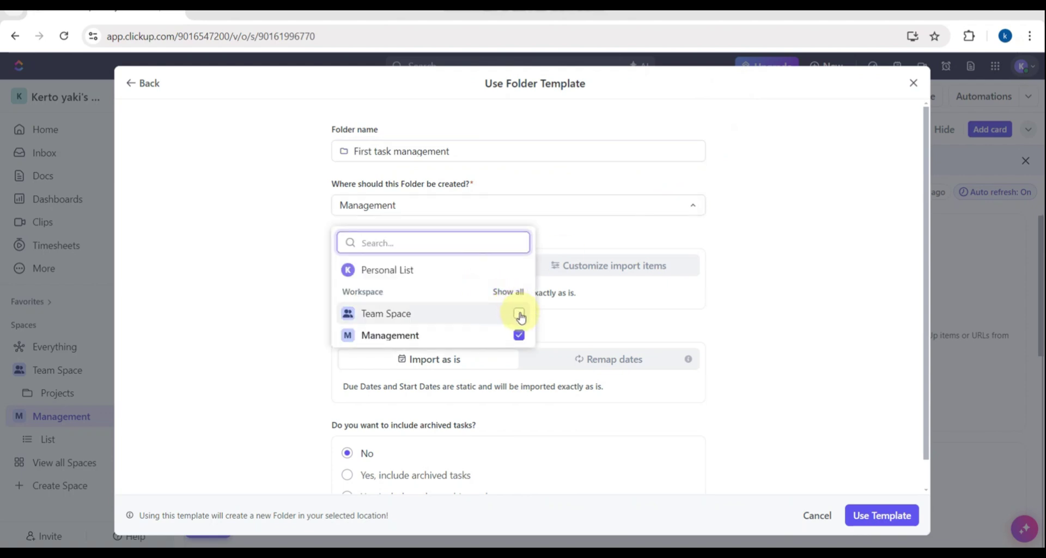
left_click(519, 315)
left_click(693, 211)
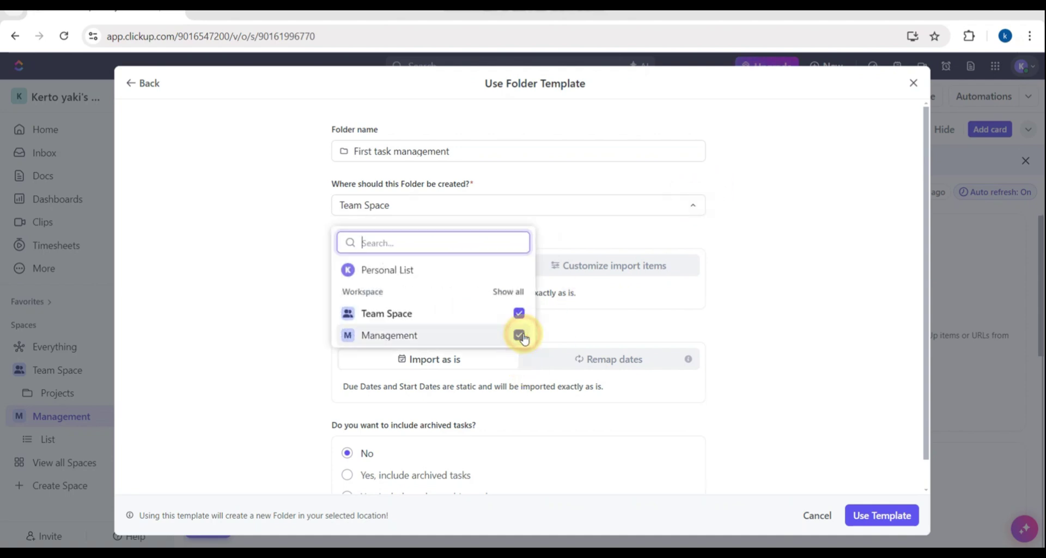
left_click(521, 336)
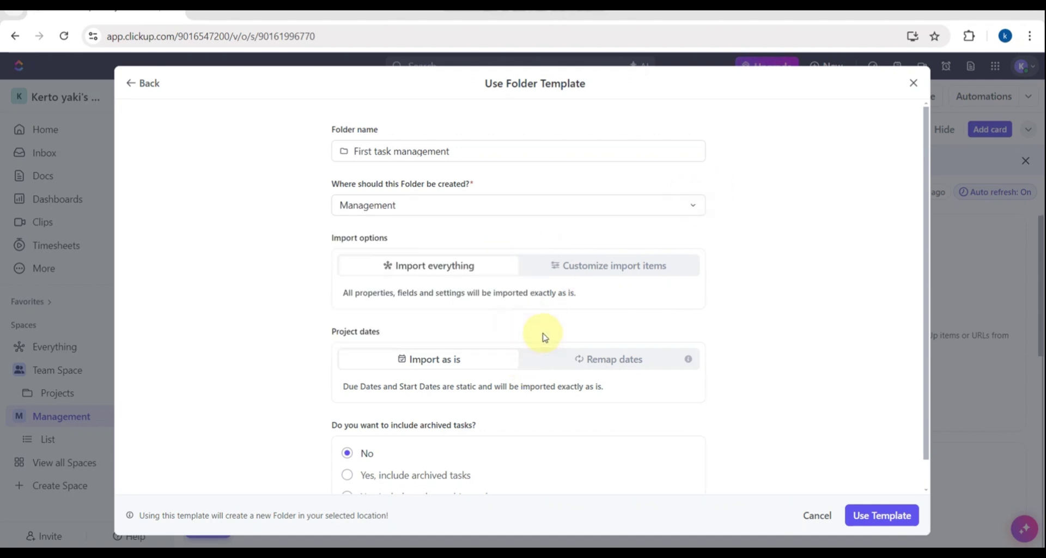
Step: Review the items to import, excluding archived tasks, and apply the template
left_click(569, 267)
scroll(482, 330, "down", 1)
scroll(481, 330, "down", 3)
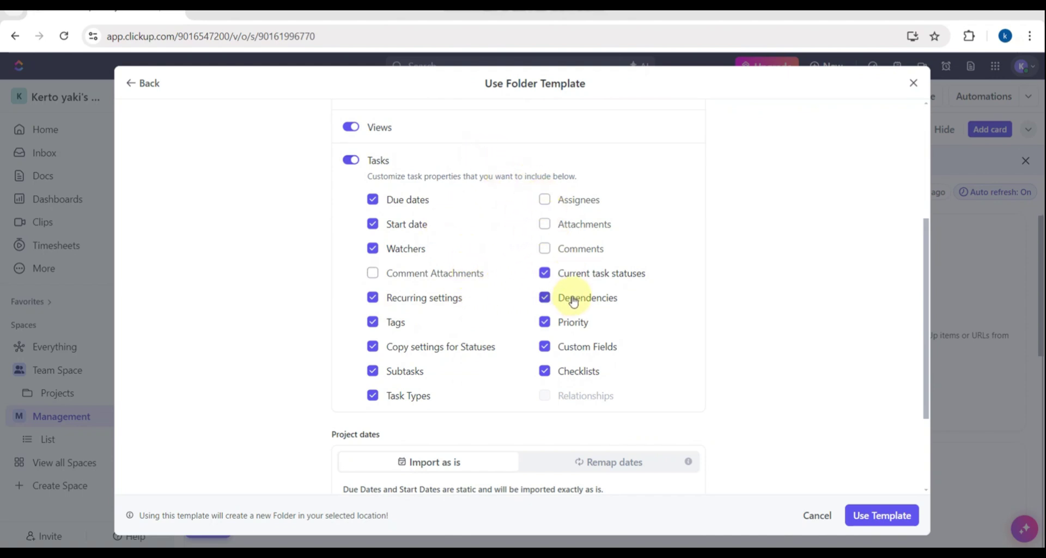
scroll(561, 296, "down", 1)
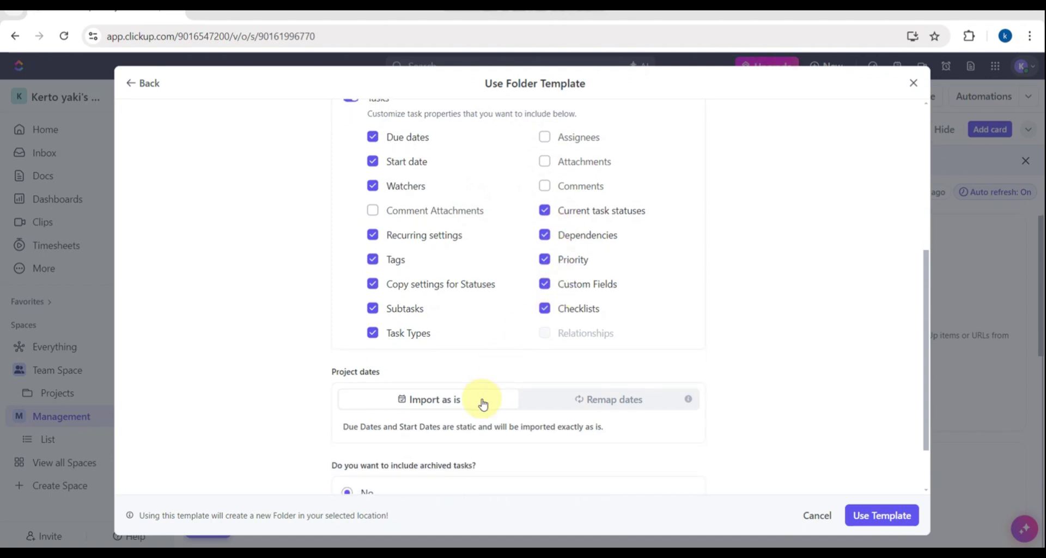
scroll(502, 402, "down", 1)
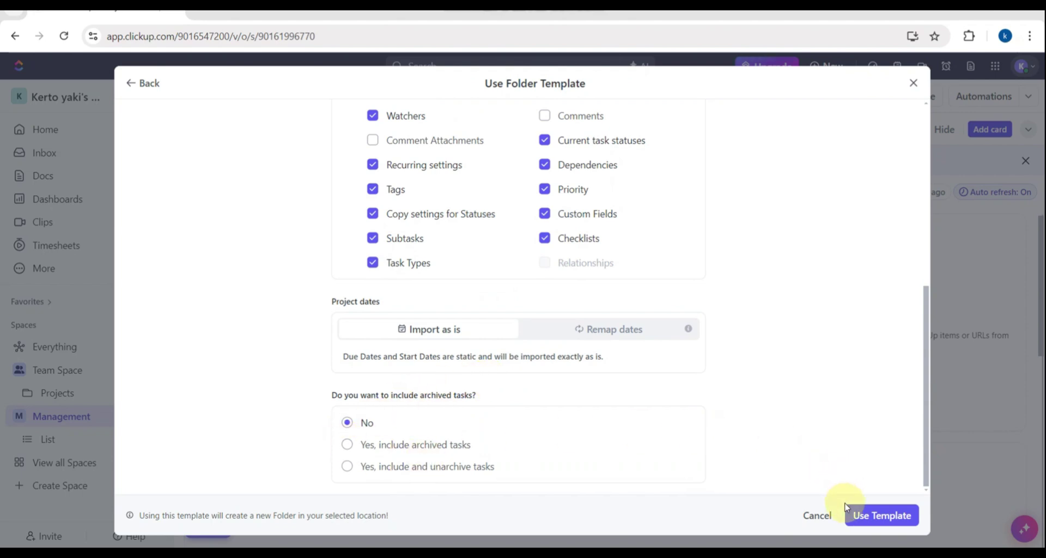
left_click(871, 520)
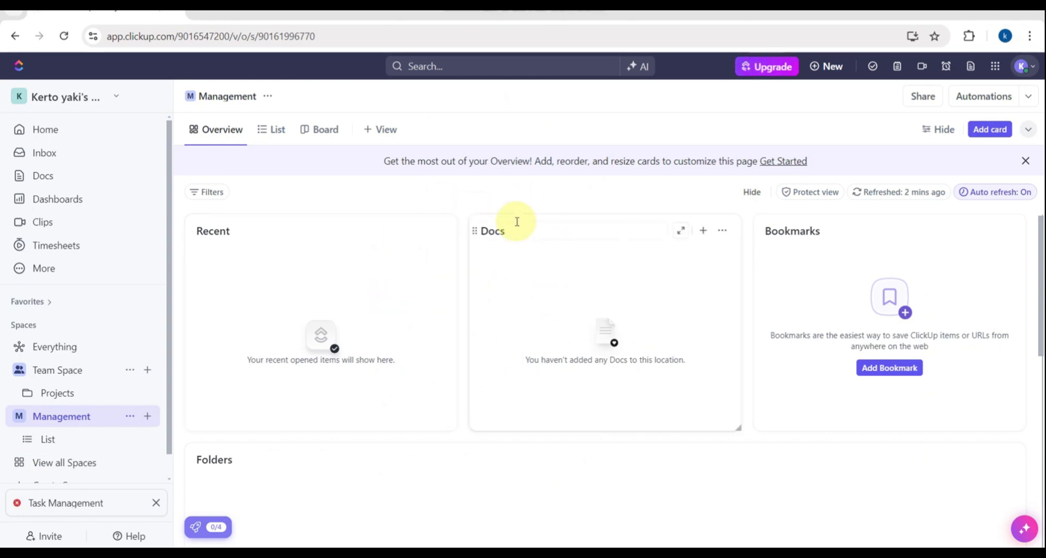
Step: Add a Table view to the Management space, then return to the Board view
left_click(280, 134)
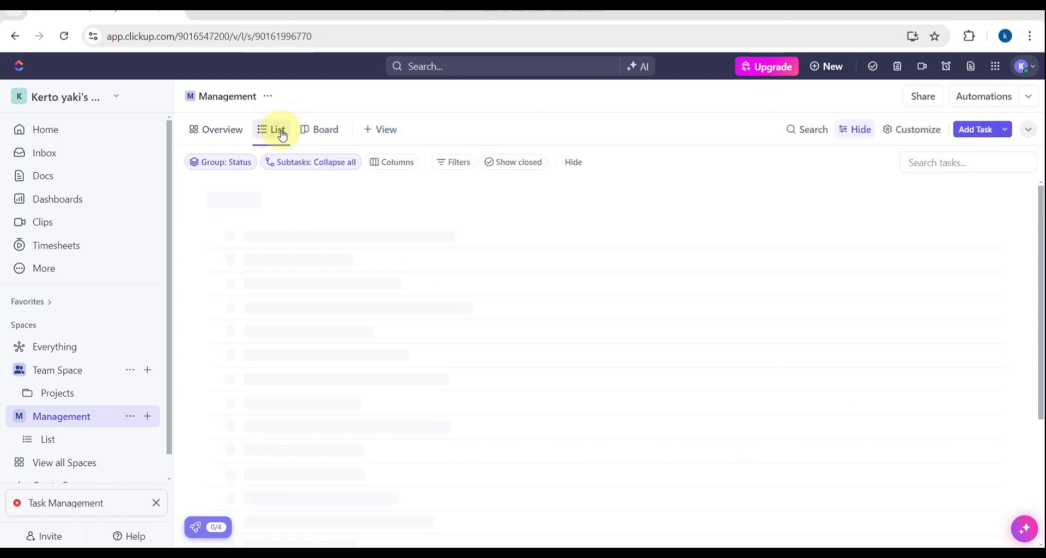
left_click(303, 129)
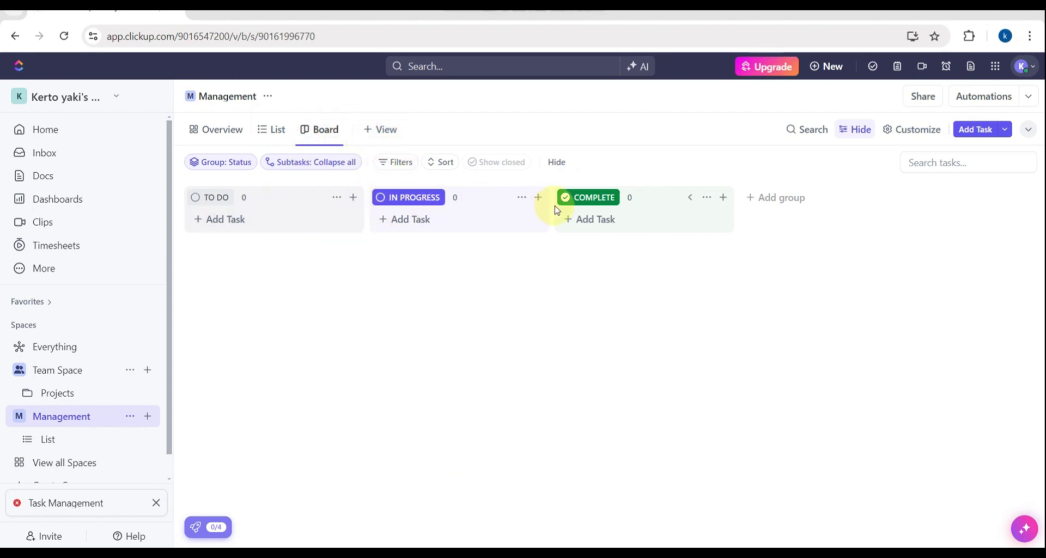
left_click(368, 131)
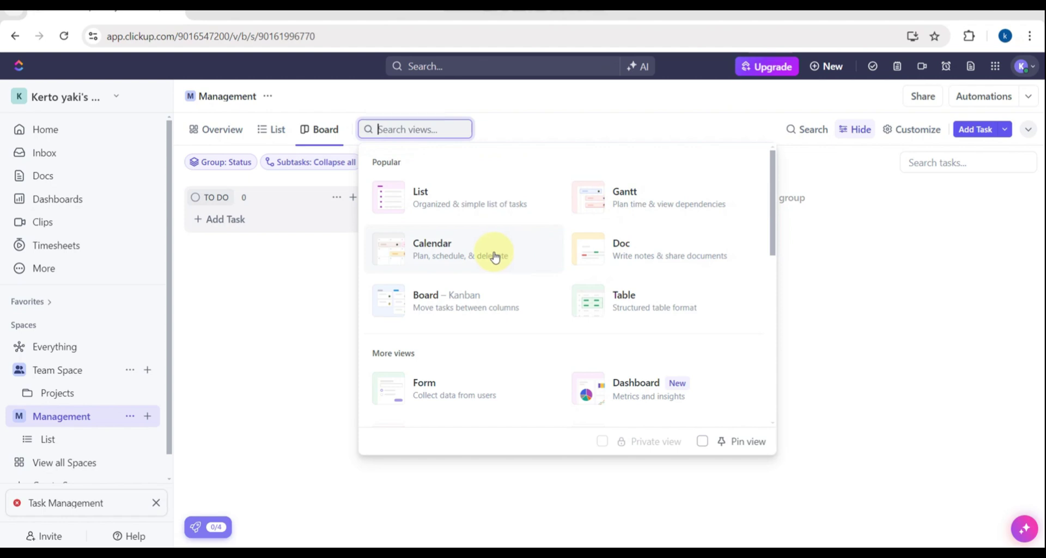
left_click(604, 298)
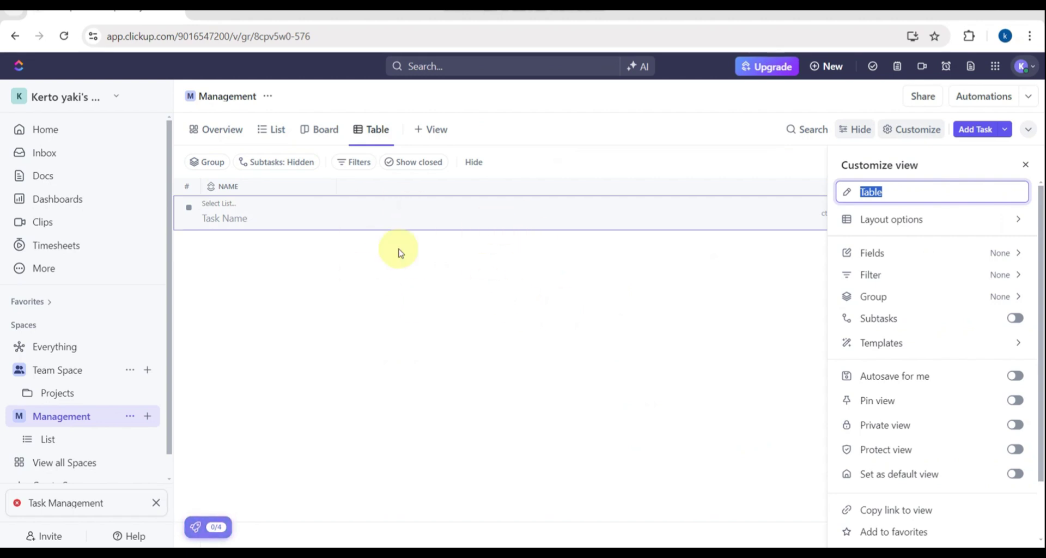
left_click(328, 139)
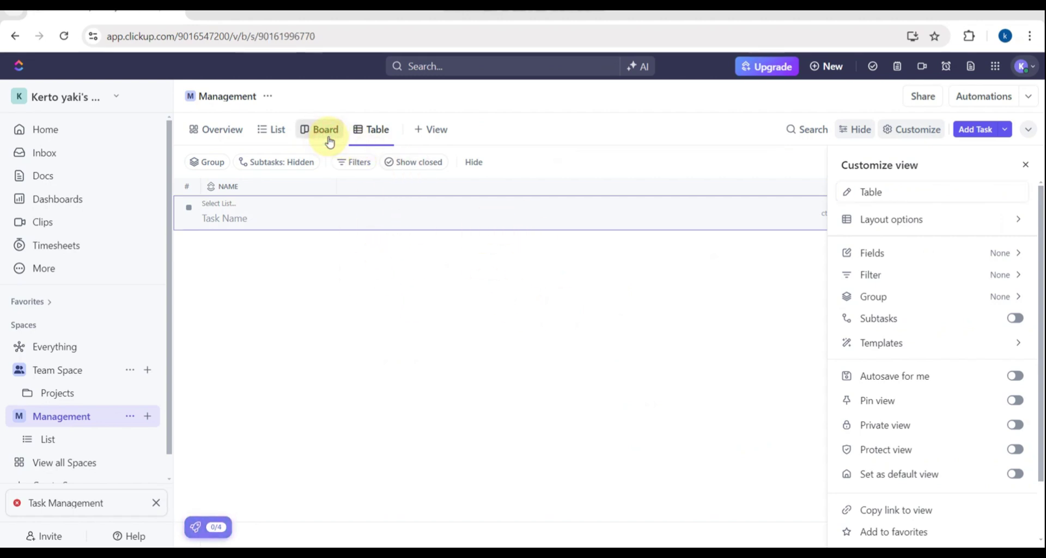
left_click(223, 141)
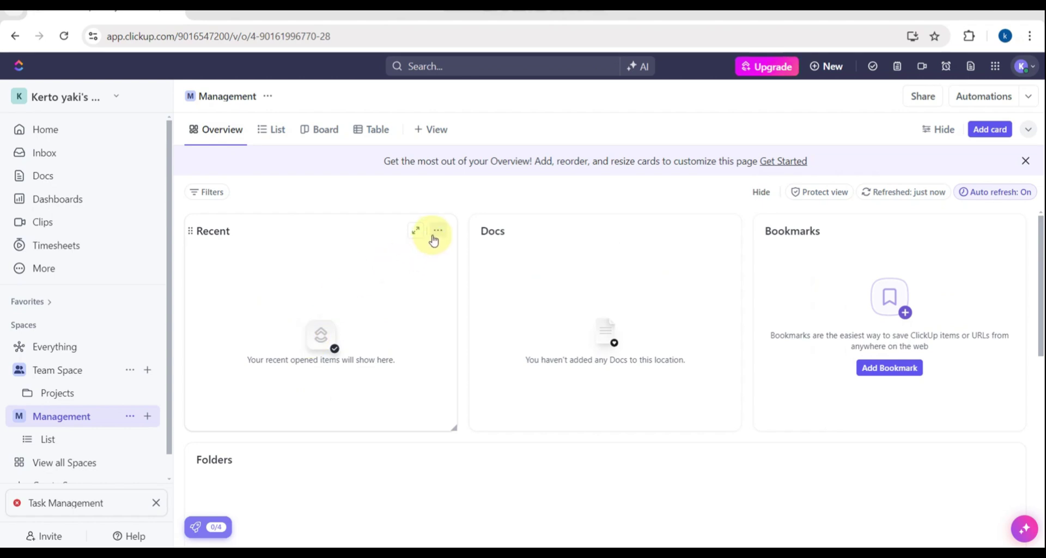
left_click(313, 127)
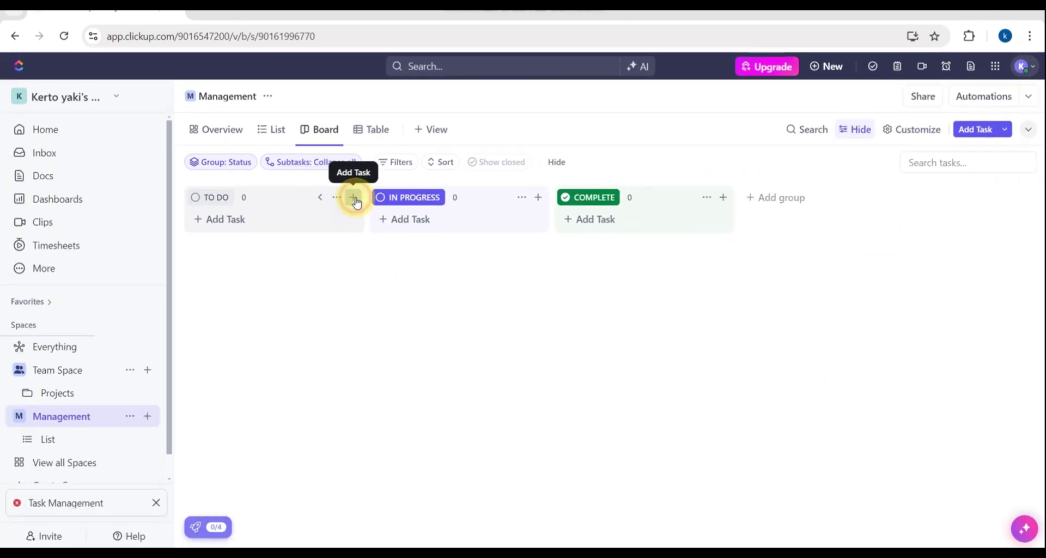
Step: Create a task named 'task 1' in the To Do column and open its details
left_click(354, 198)
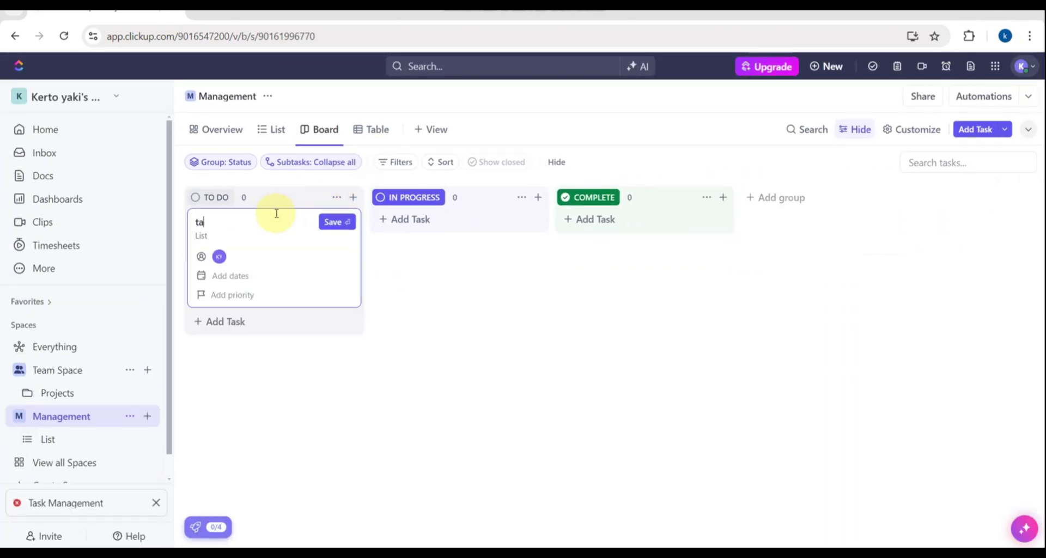
key("Return")
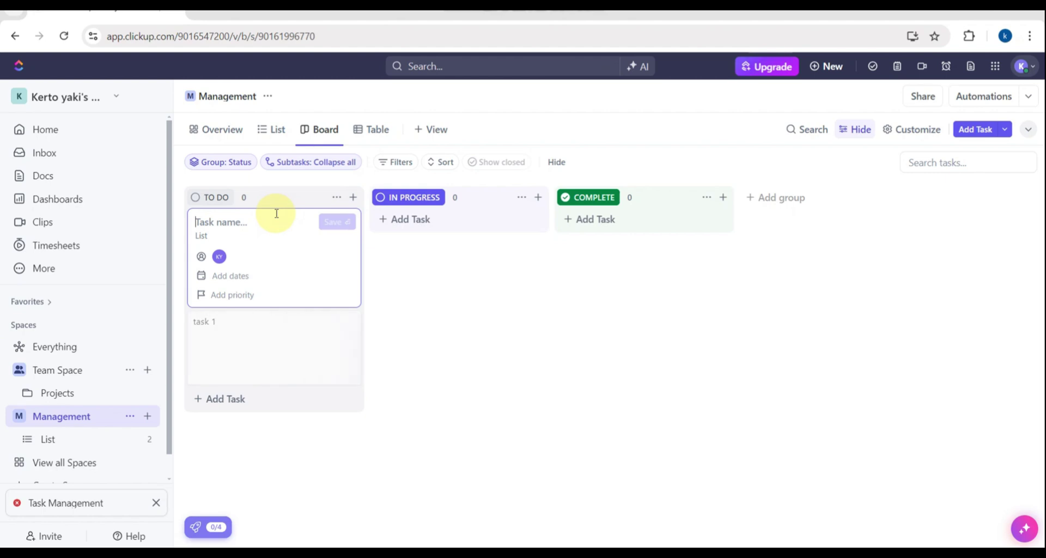
left_click(412, 364)
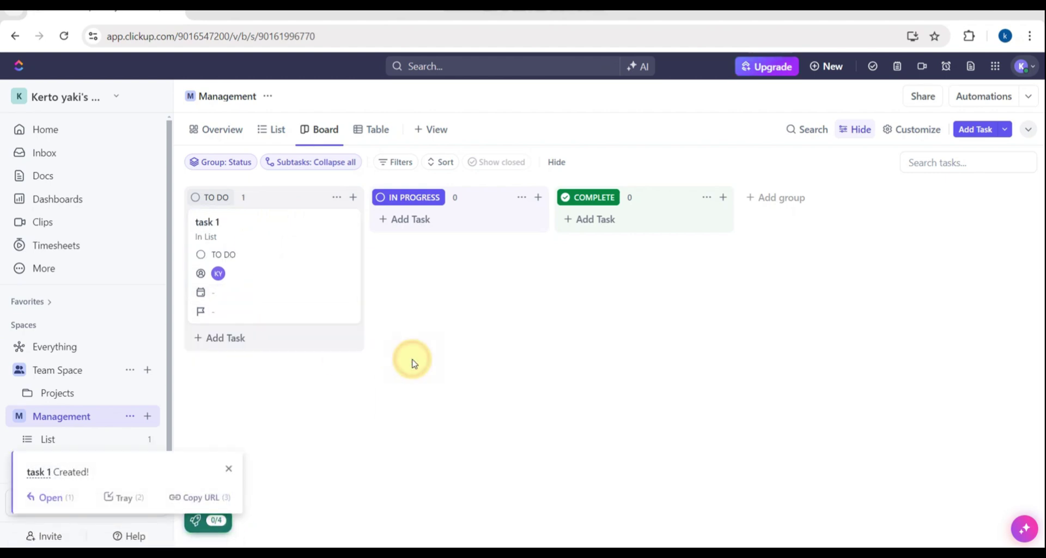
left_click(263, 239)
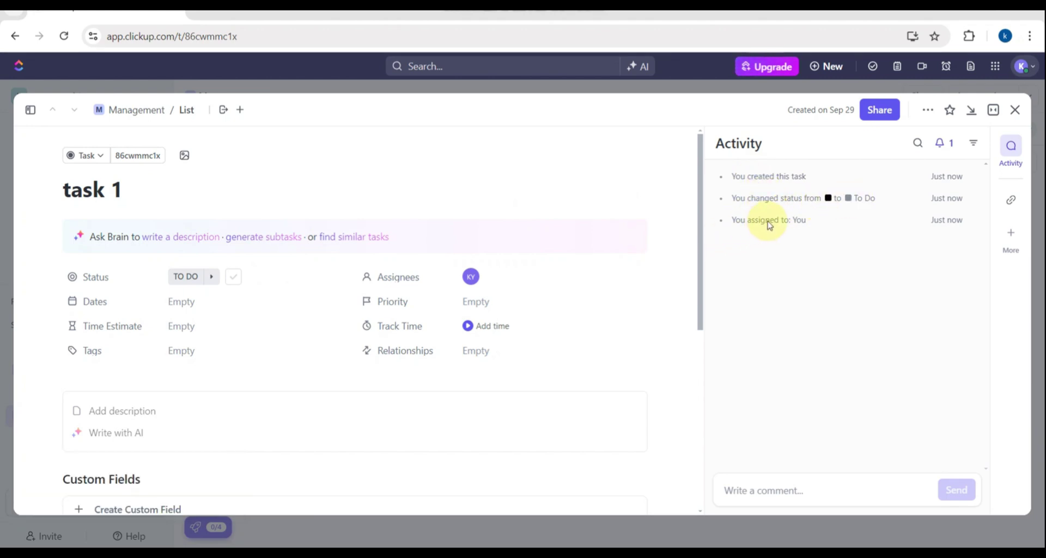
Step: Cycle task 1's status through In Progress and Complete, back to To Do
left_click(214, 278)
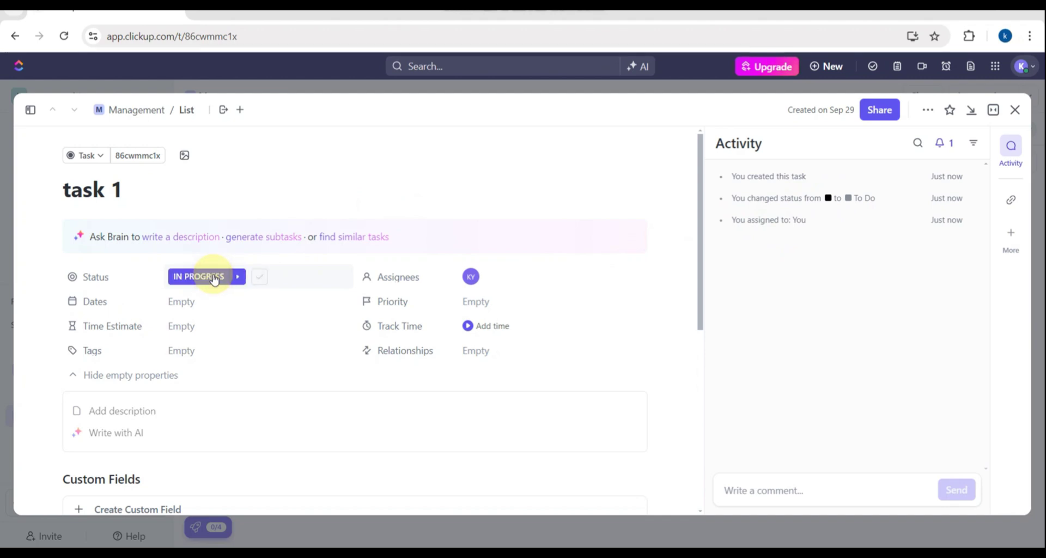
left_click(239, 277)
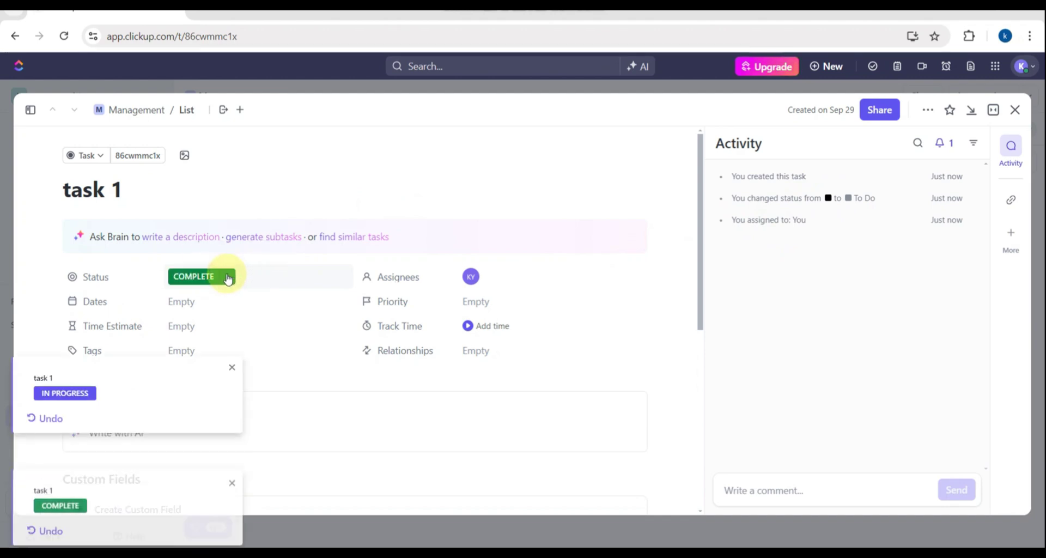
left_click(227, 277)
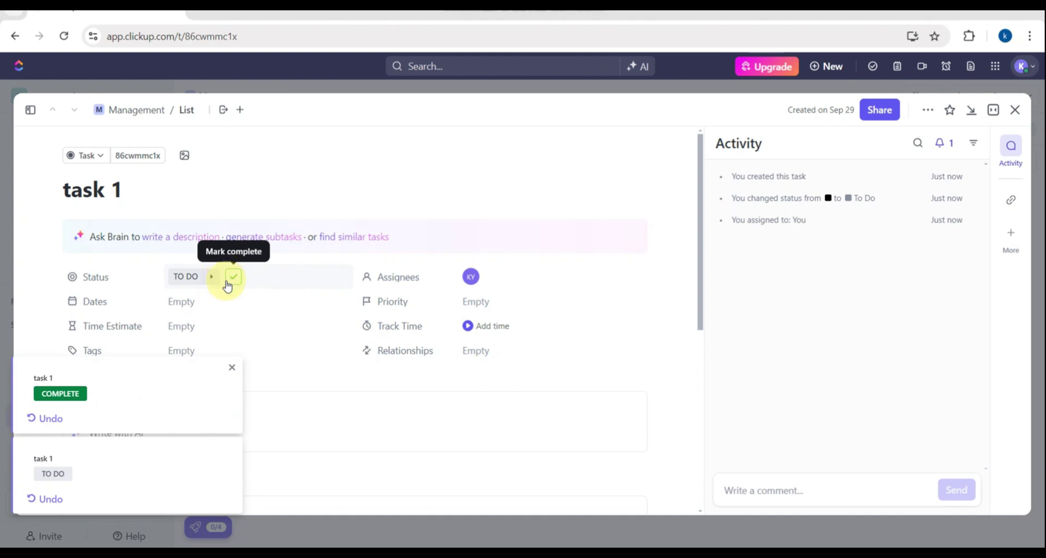
Step: Set task 1's status to In Progress and its start date to today, 6:16am
left_click(212, 278)
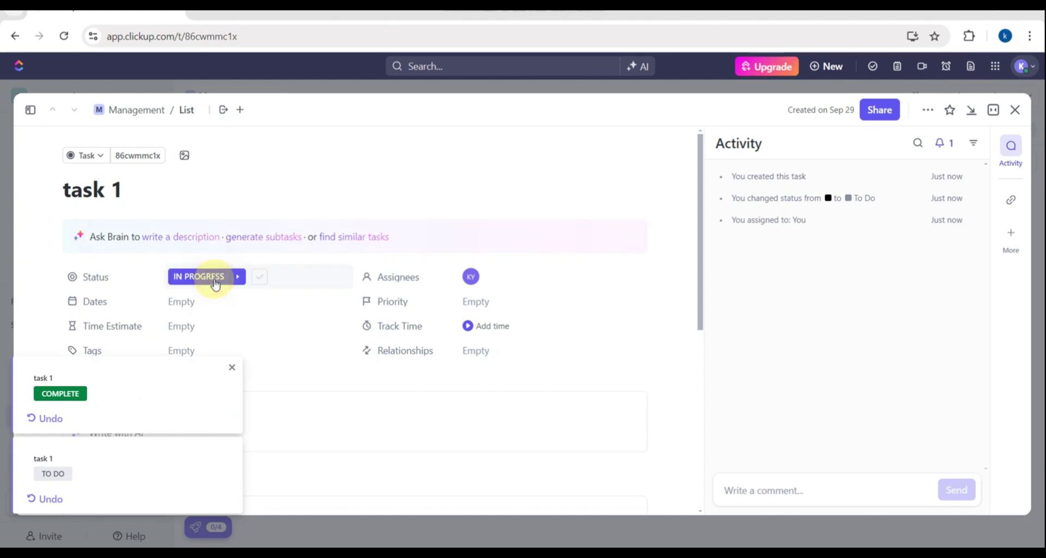
left_click(230, 370)
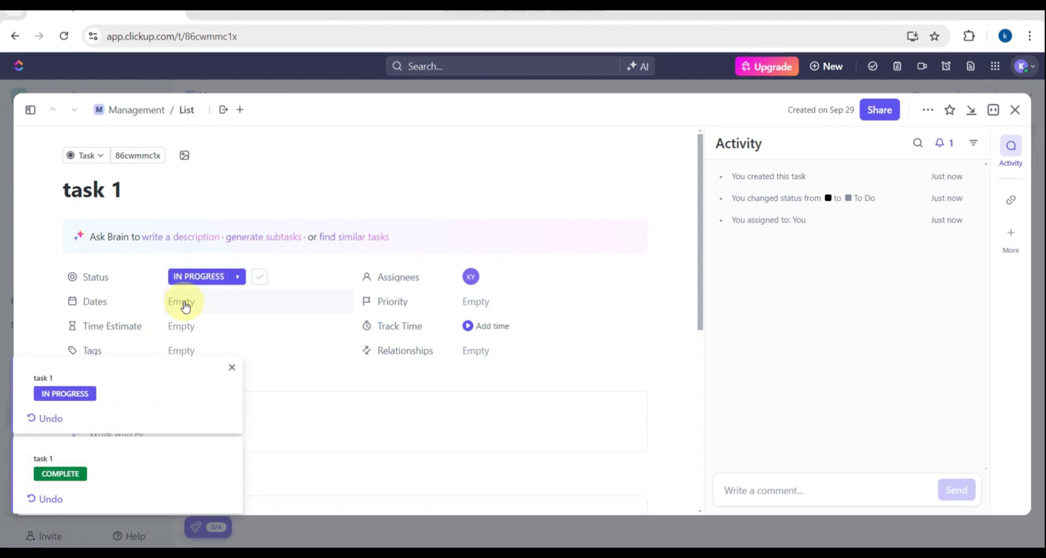
left_click(186, 304)
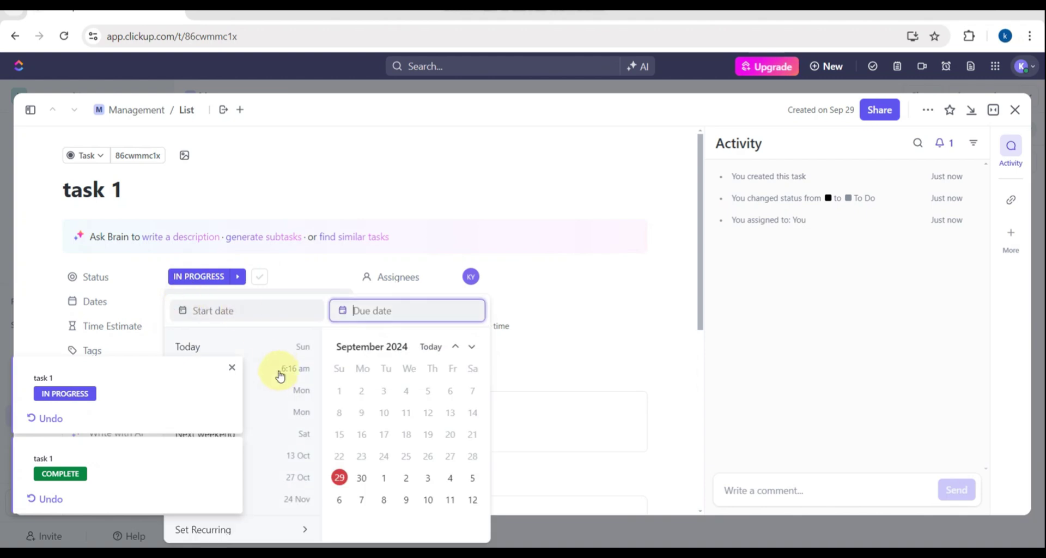
left_click(232, 370)
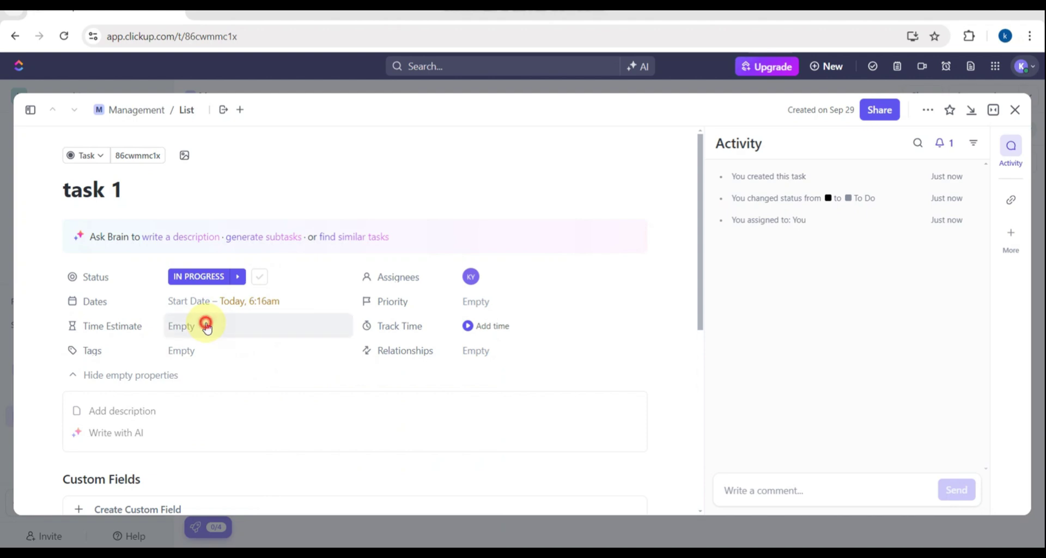
Step: Check task 1's Time Estimate, Tags and Assignees fields, leaving them unchanged
left_click(207, 326)
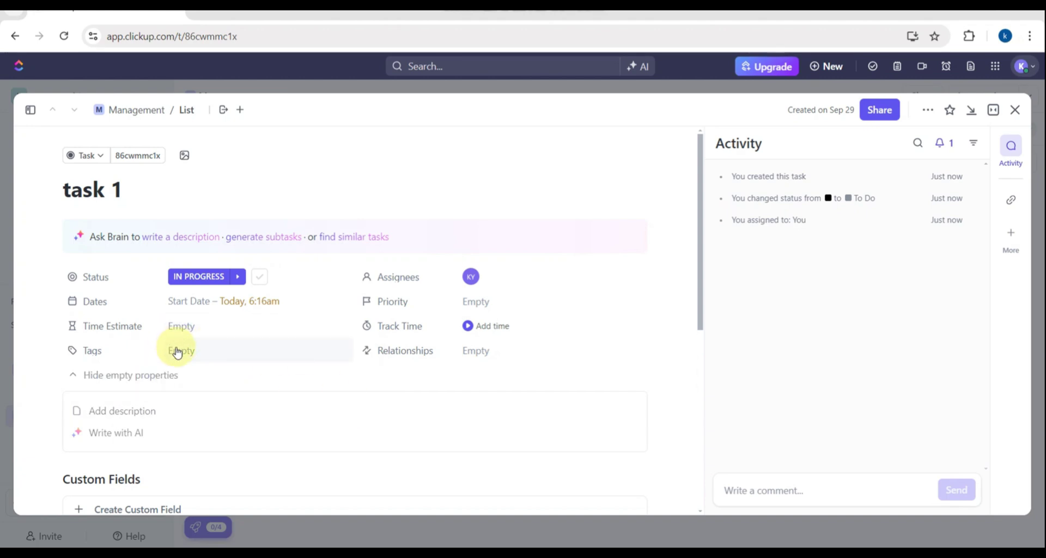
left_click(177, 350)
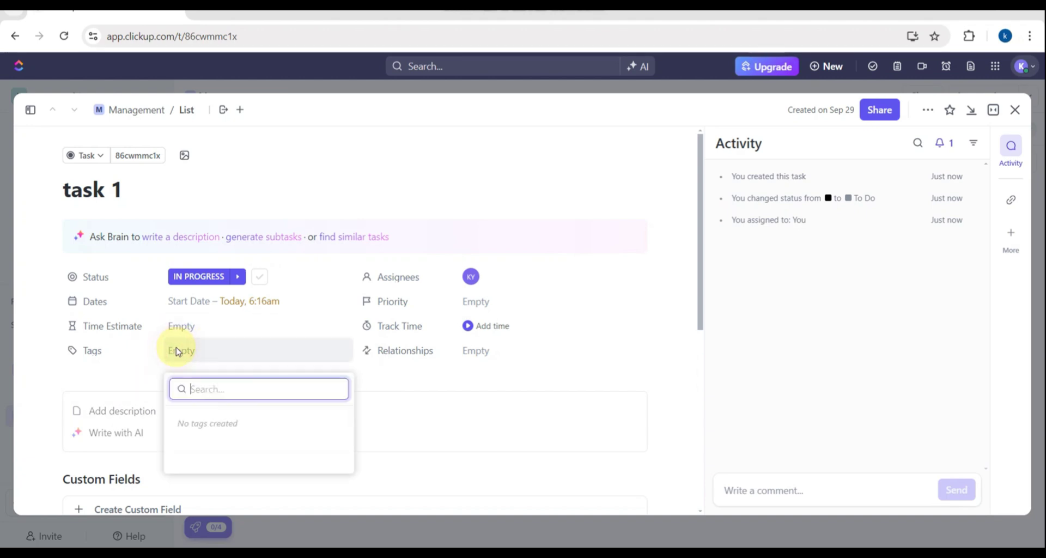
left_click(400, 278)
left_click(436, 277)
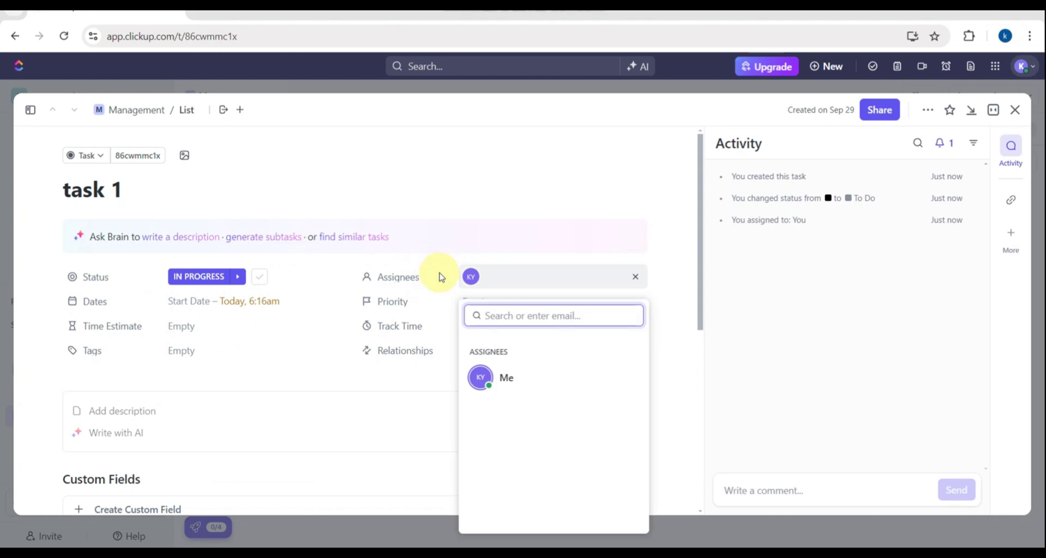
type("s")
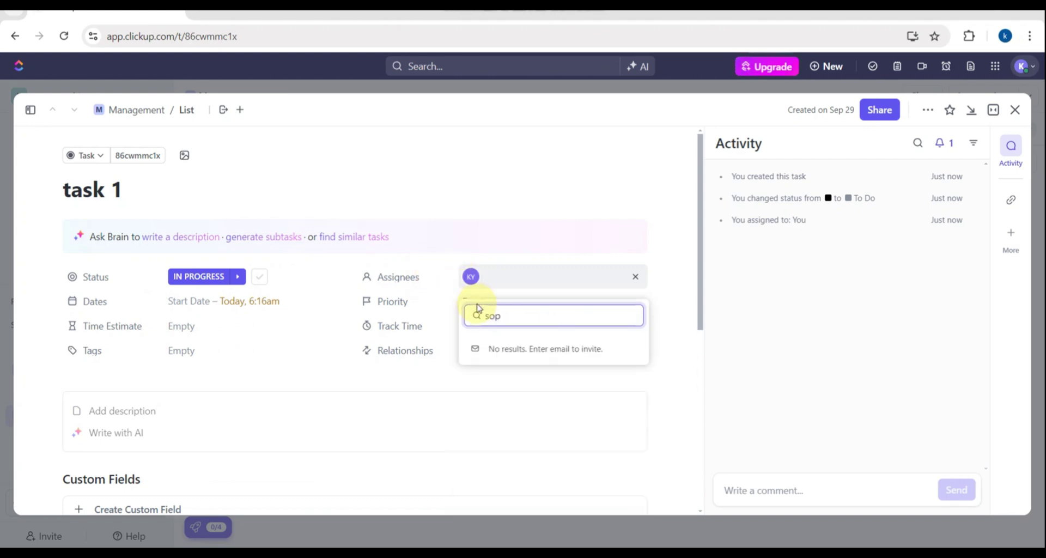
key("BackSpace")
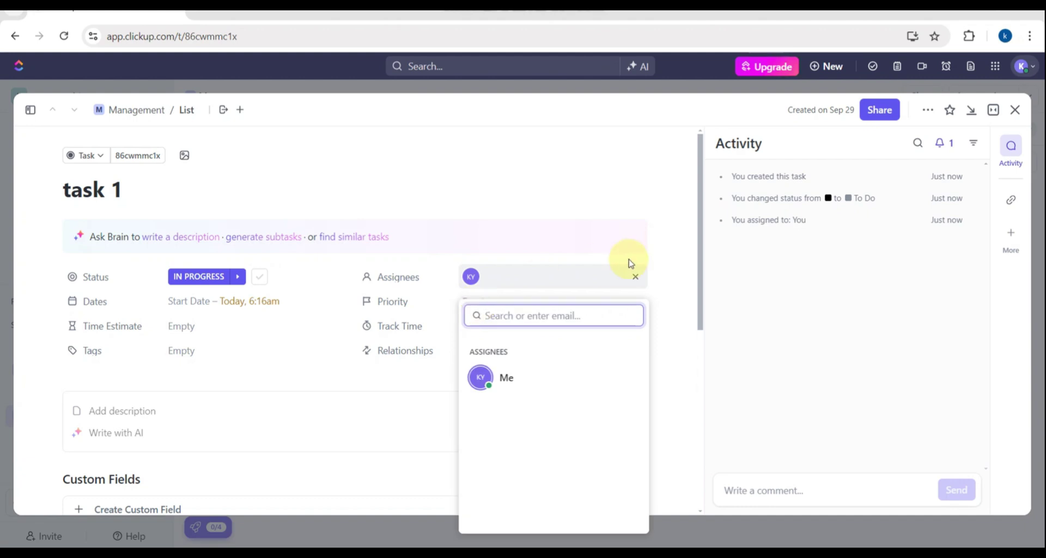
left_click(636, 277)
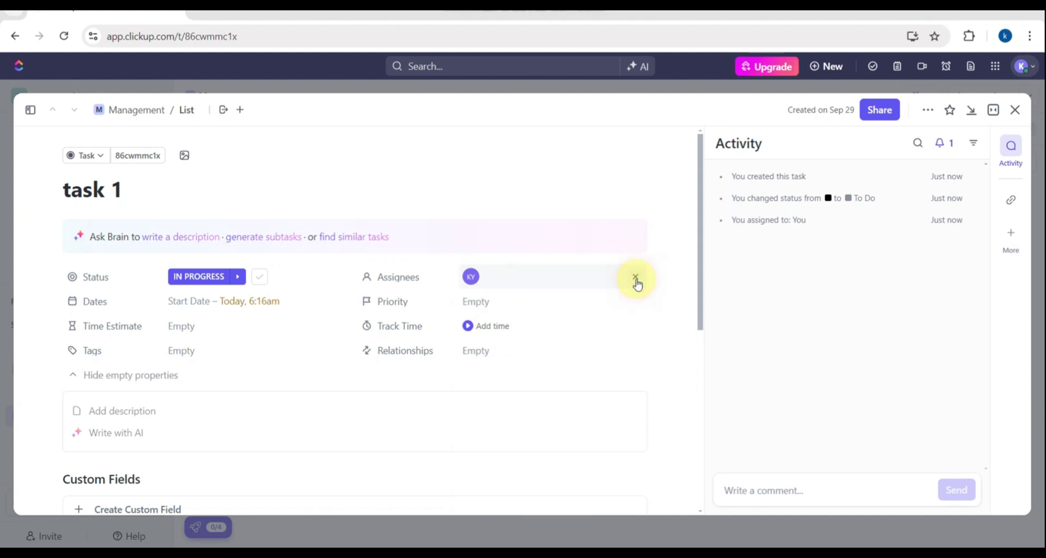
left_click(400, 304)
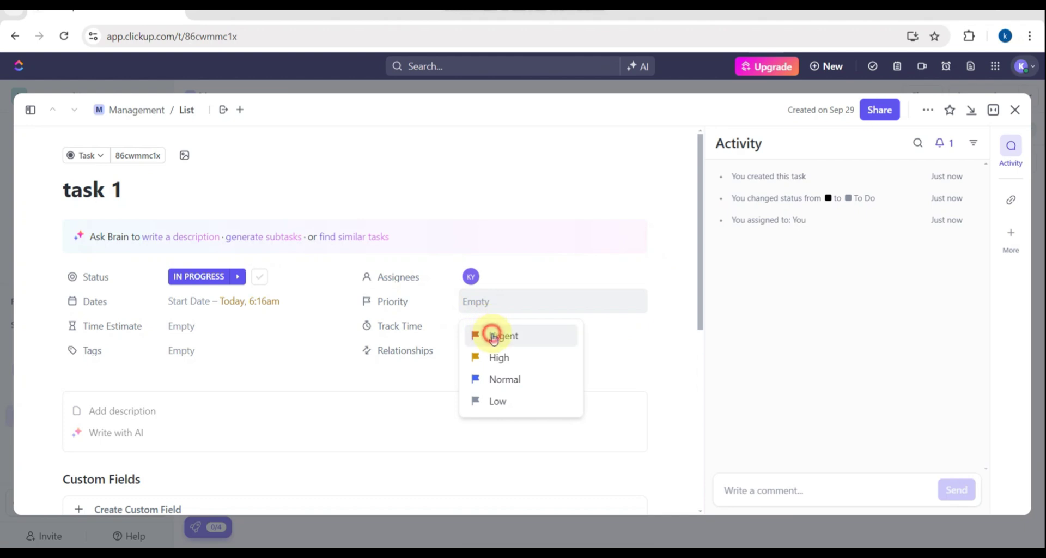
Step: Set task 1's priority to Urgent, leaving time tracking unlogged
left_click(493, 337)
left_click(420, 326)
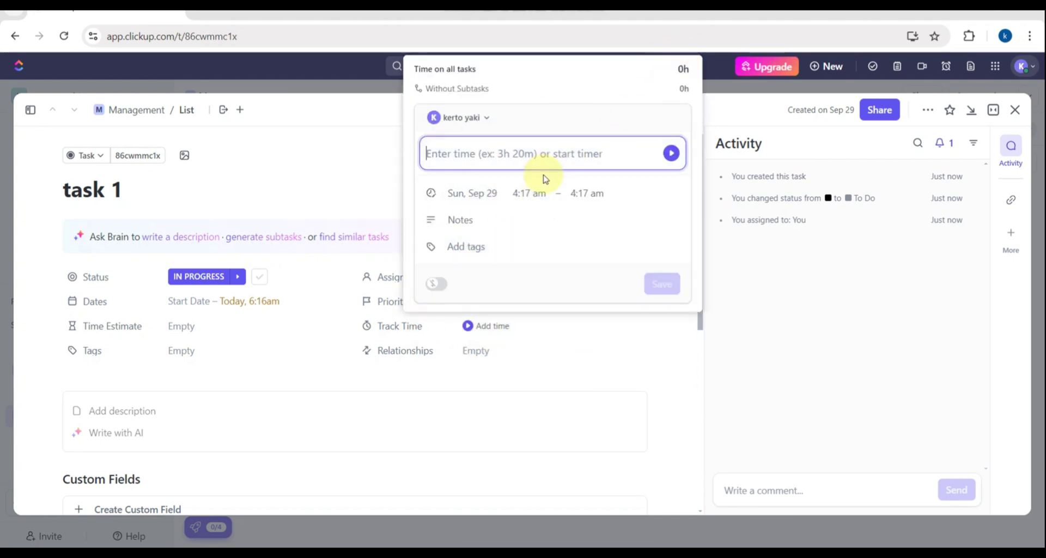
left_click(444, 351)
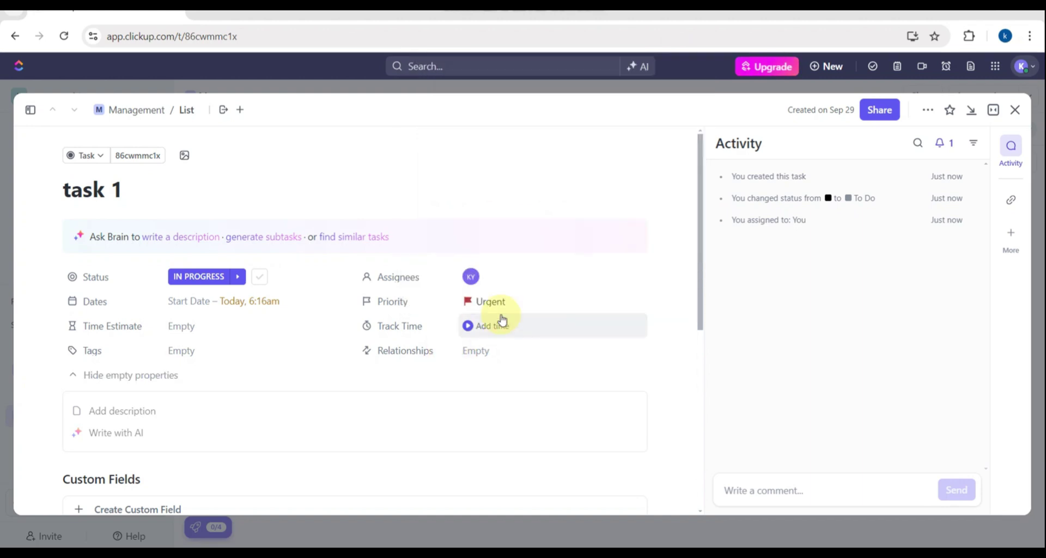
Step: Open the panel for adding links and relationships to task 1
left_click(433, 356)
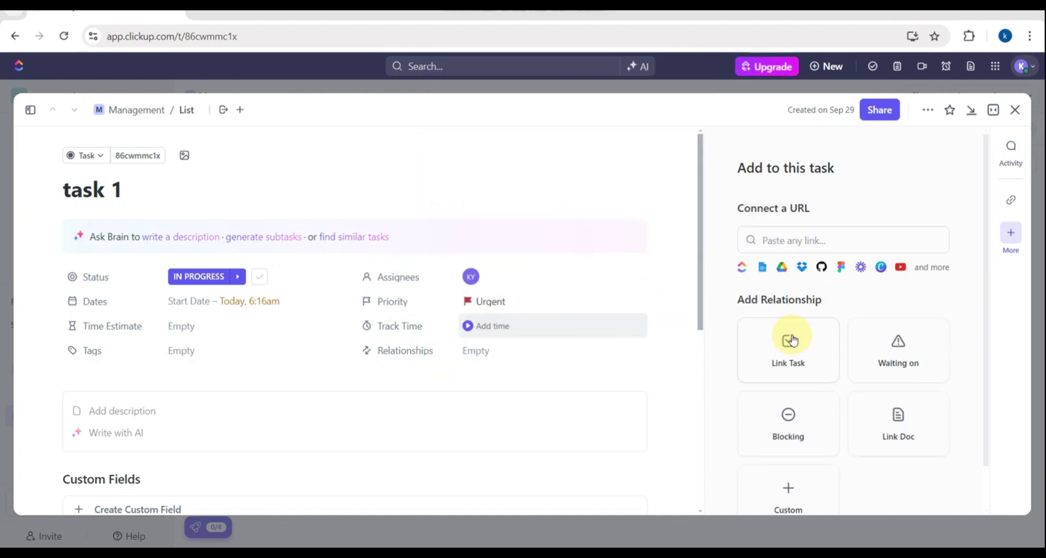
scroll(793, 339, "down", 1)
scroll(799, 215, "up", 1)
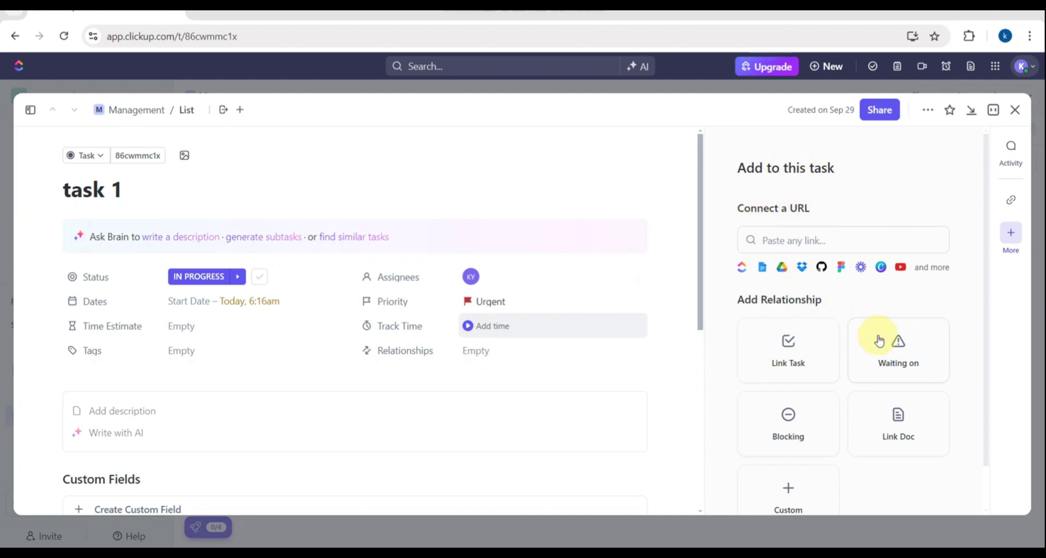
scroll(880, 341, "down", 1)
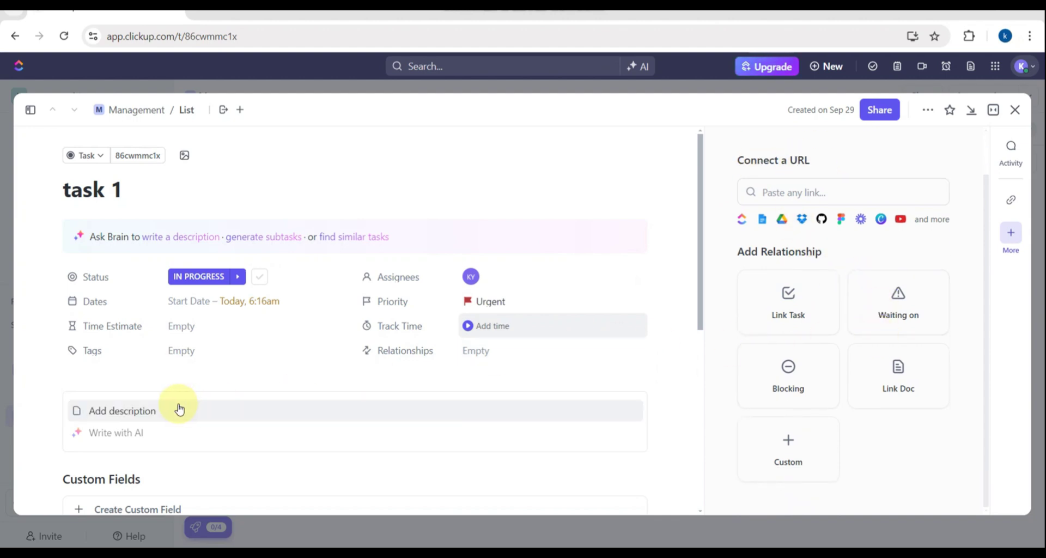
scroll(179, 409, "down", 3)
Step: Write 'Youtube Scripts to be done:' as task 1's description
left_click(124, 284)
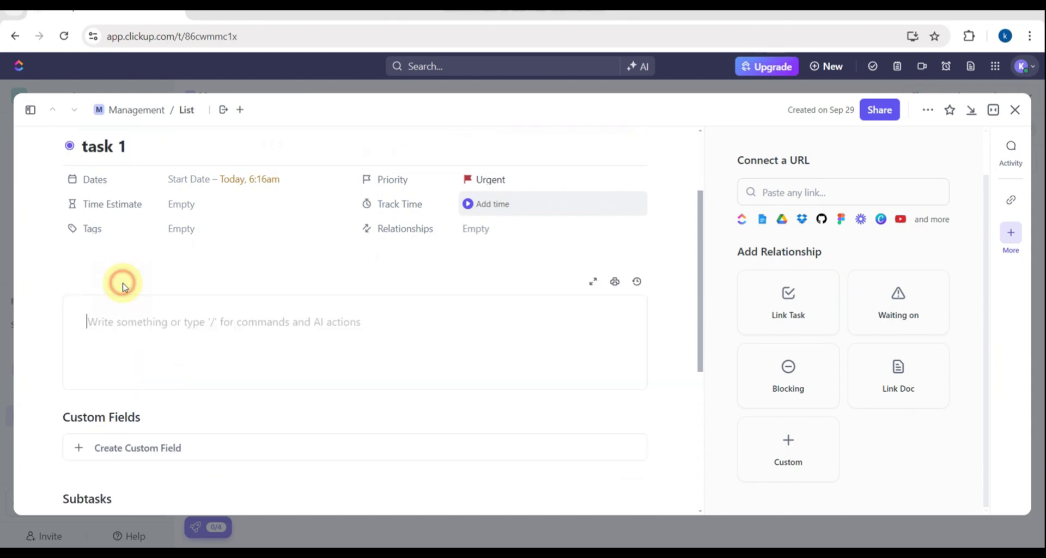
scroll(171, 297, "up", 3)
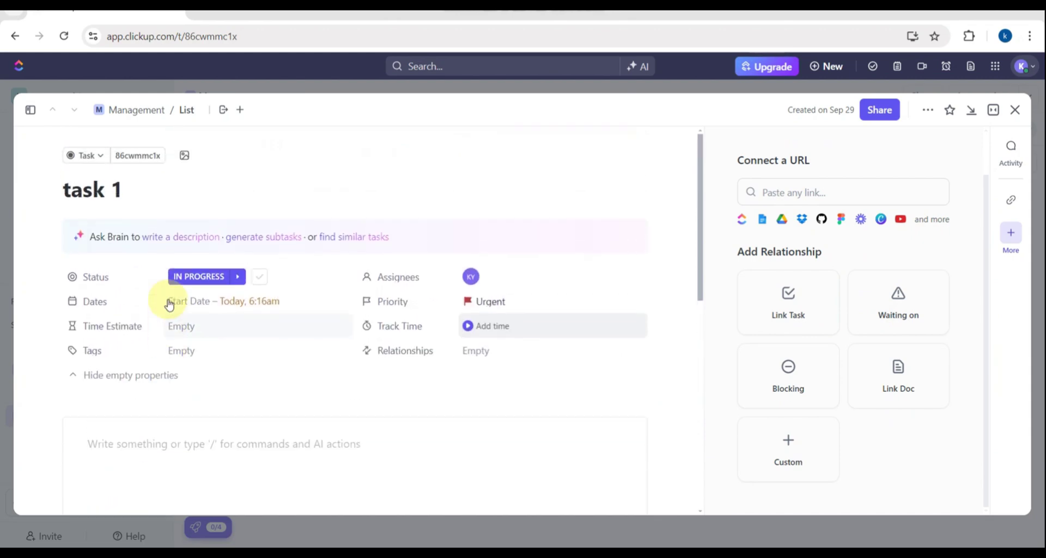
scroll(169, 300, "down", 3)
scroll(169, 299, "up", 3)
scroll(168, 303, "down", 3)
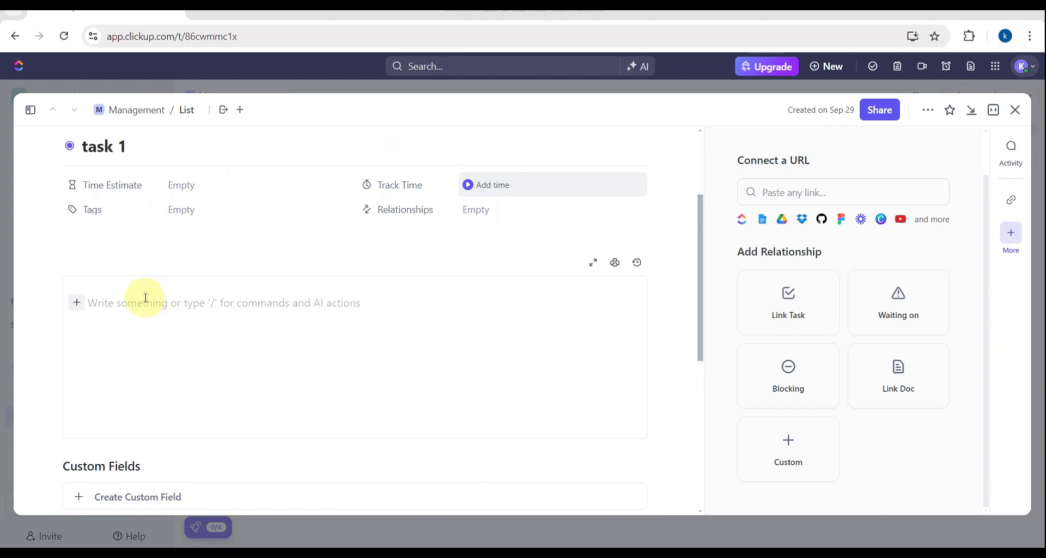
type("Y")
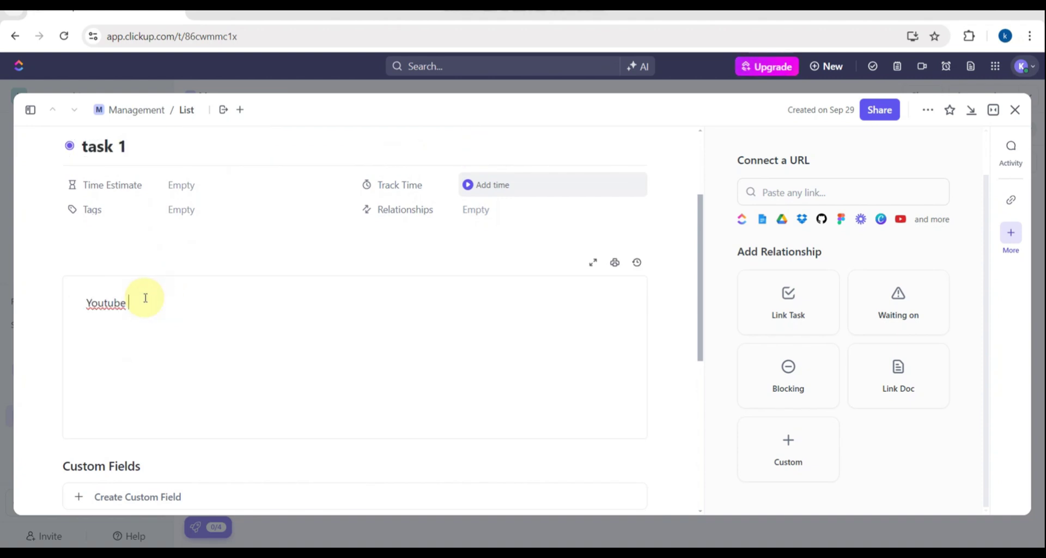
type("outube Scripts to be done:")
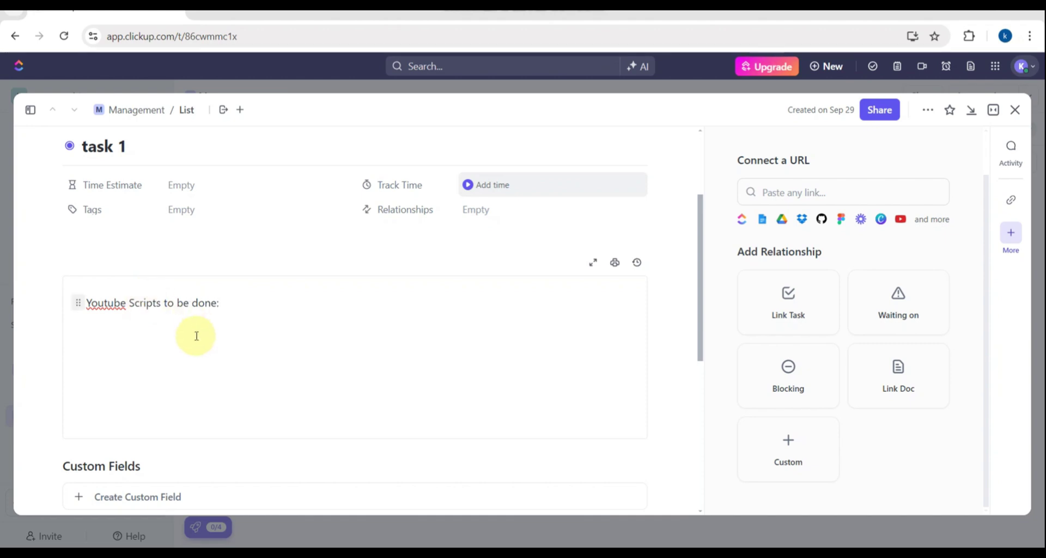
scroll(196, 335, "down", 2)
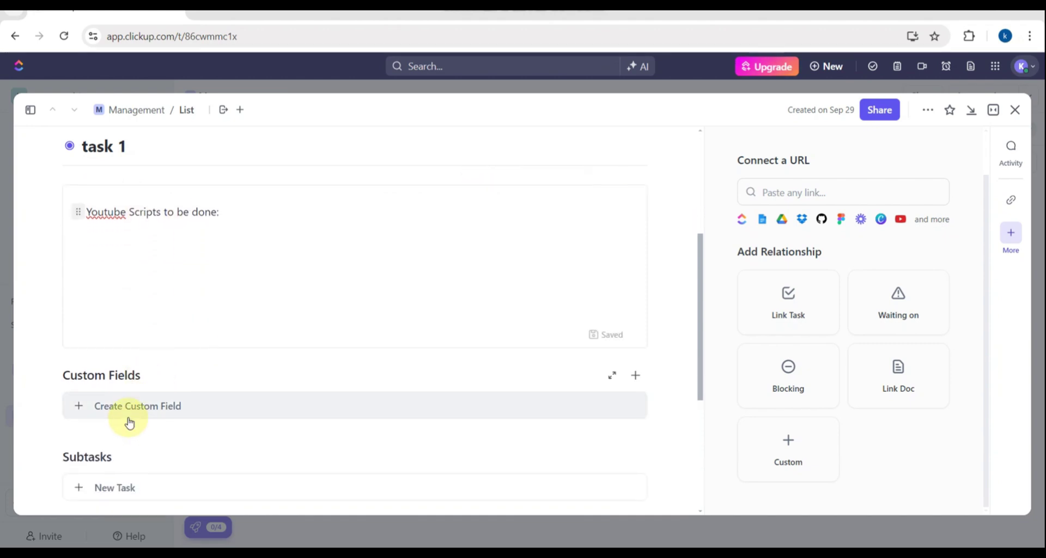
scroll(128, 420, "down", 2)
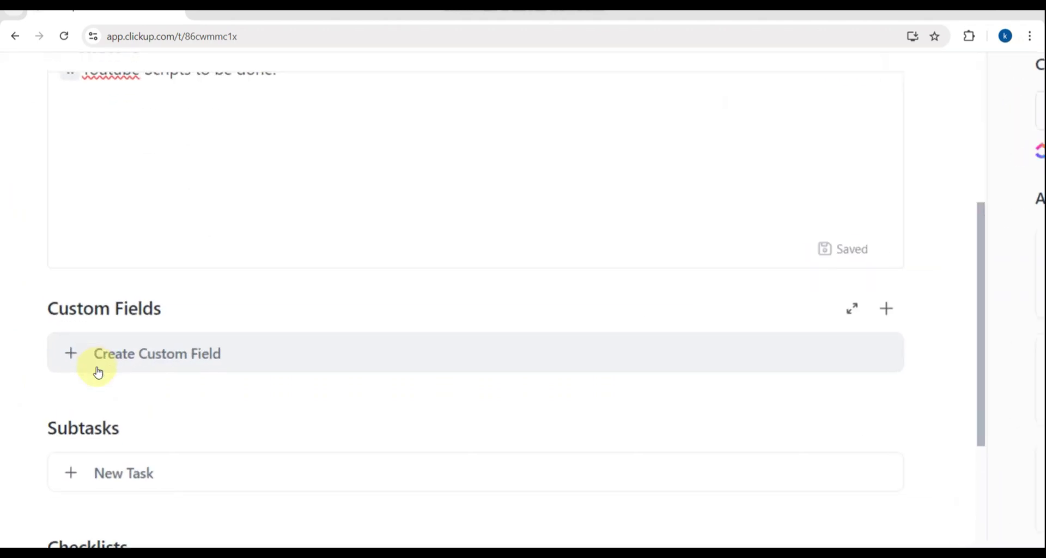
scroll(98, 373, "down", 2)
scroll(98, 372, "down", 3)
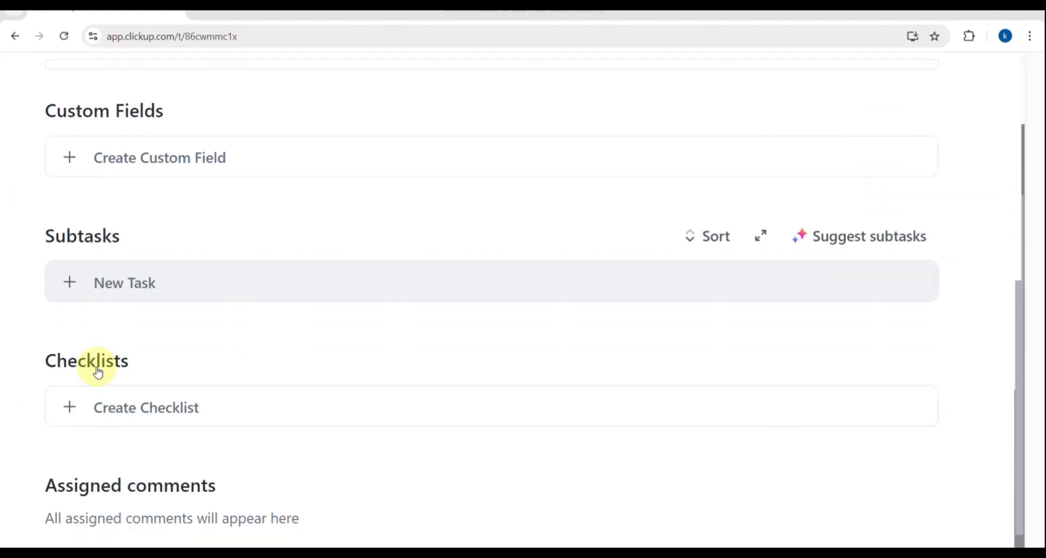
scroll(128, 451, "down", 1)
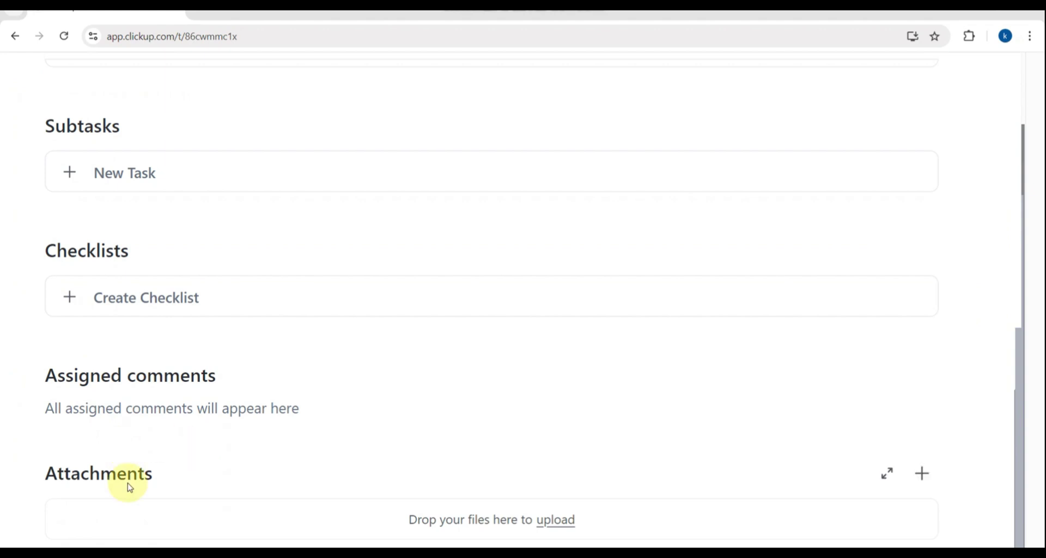
left_click(555, 520)
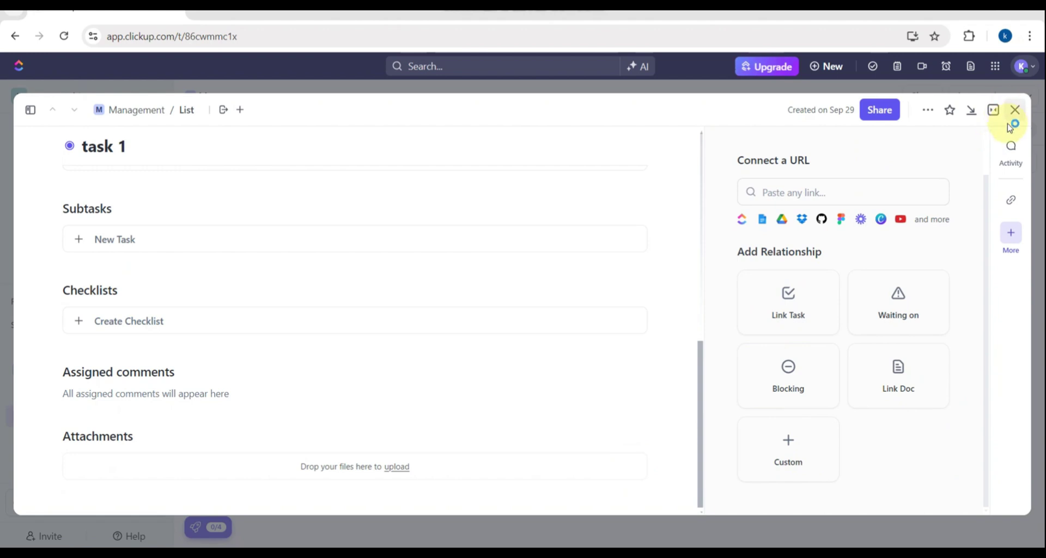
Step: Dismiss task 1's options menu and close its details to return to the Management board
left_click(927, 110)
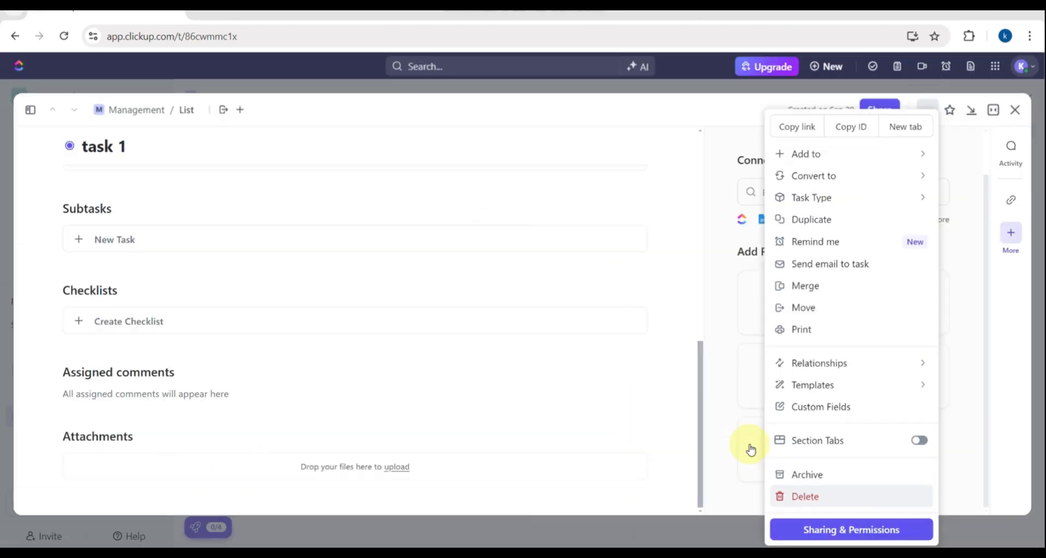
left_click(964, 130)
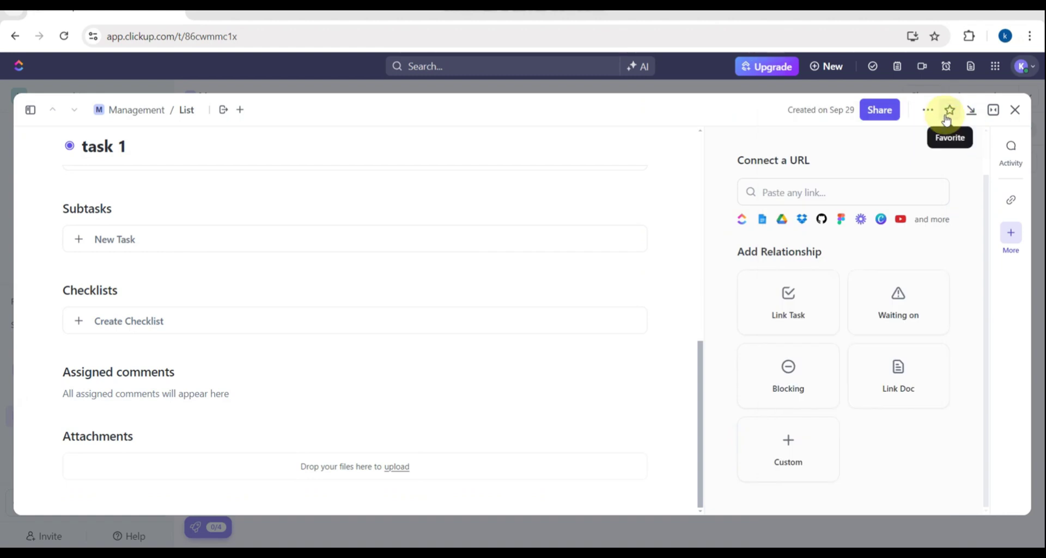
key("Escape")
left_click(799, 128)
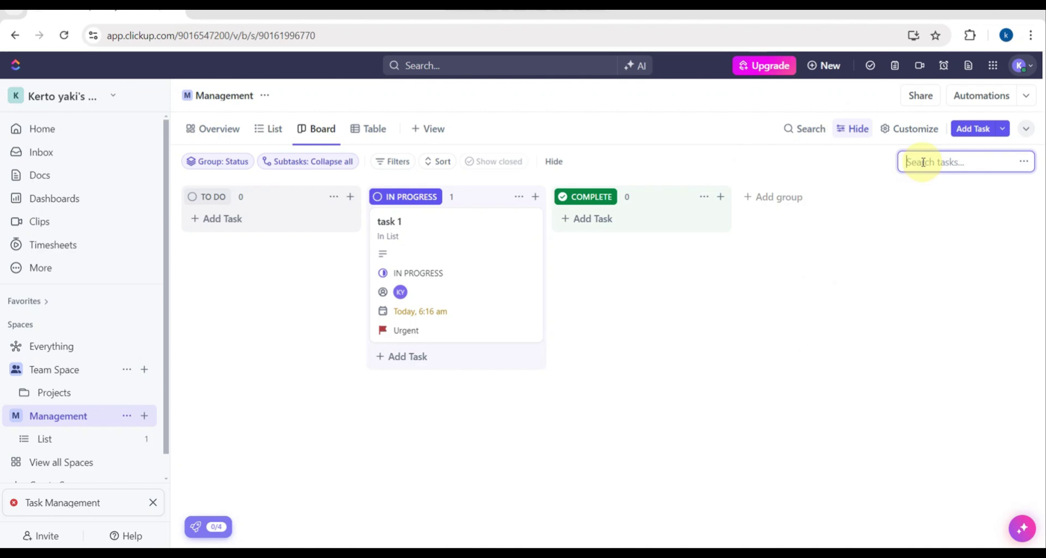
Step: Review the board's Customize settings, then show Management's automations summary with 0 active automations
left_click(906, 128)
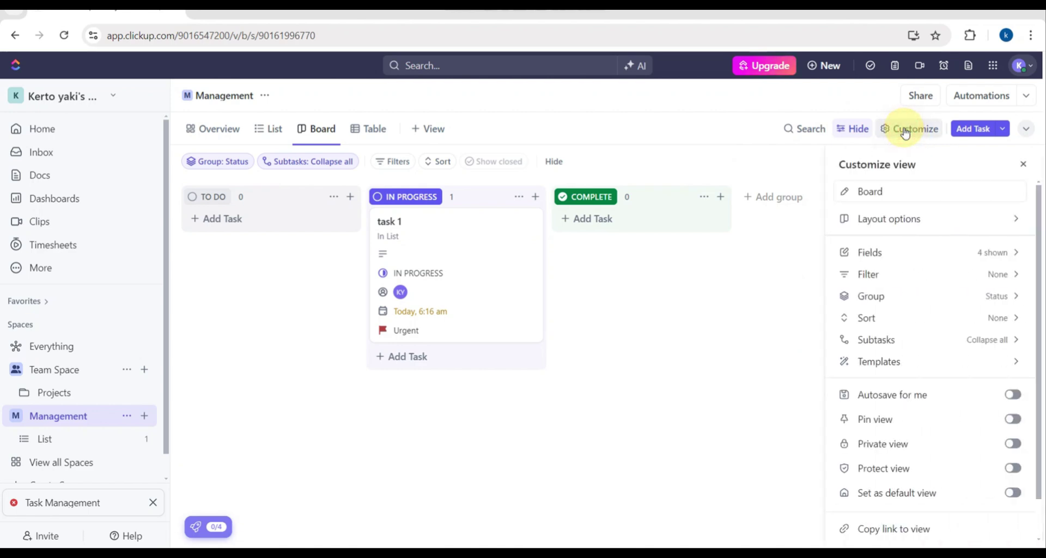
scroll(918, 375, "down", 2)
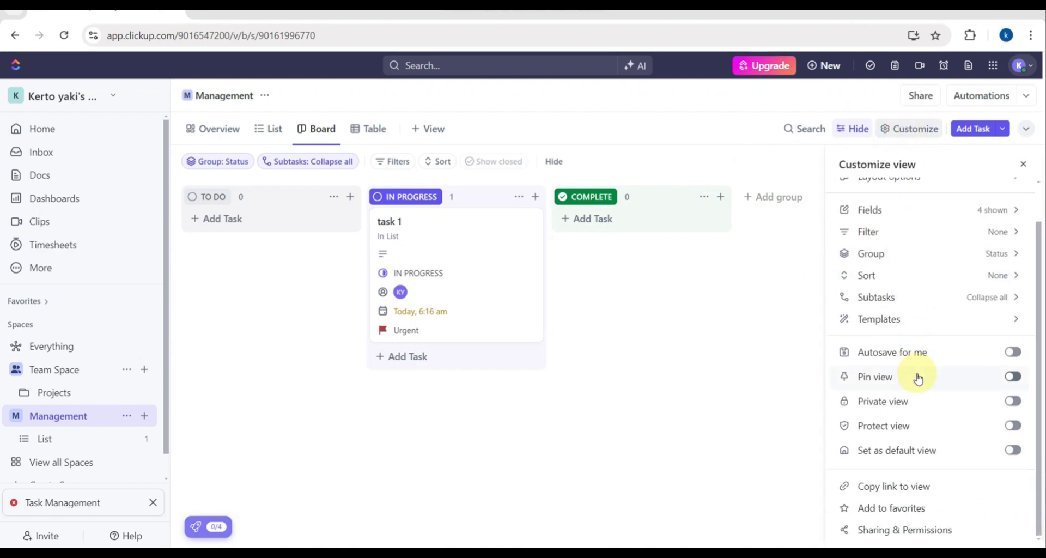
scroll(920, 377, "up", 2)
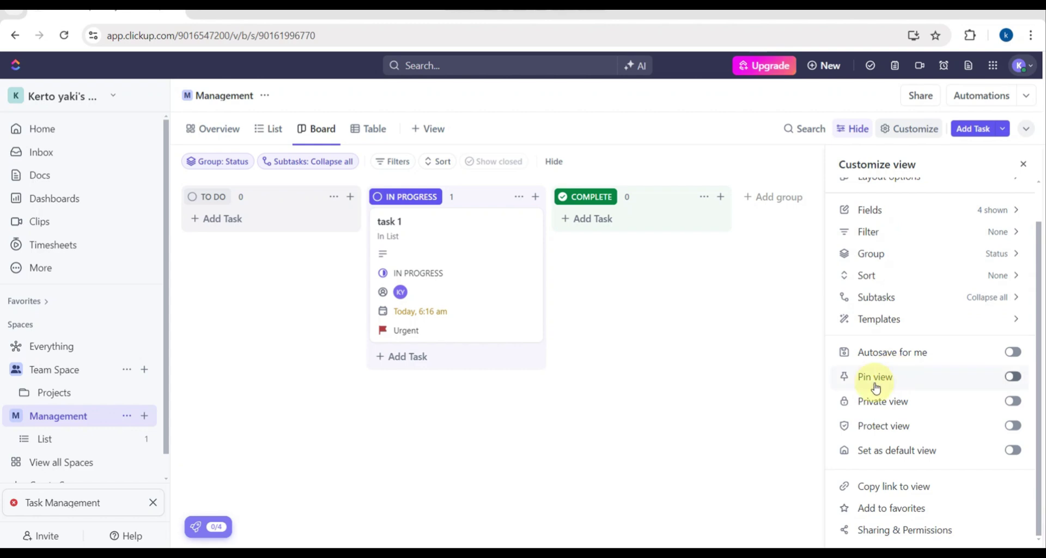
left_click(763, 381)
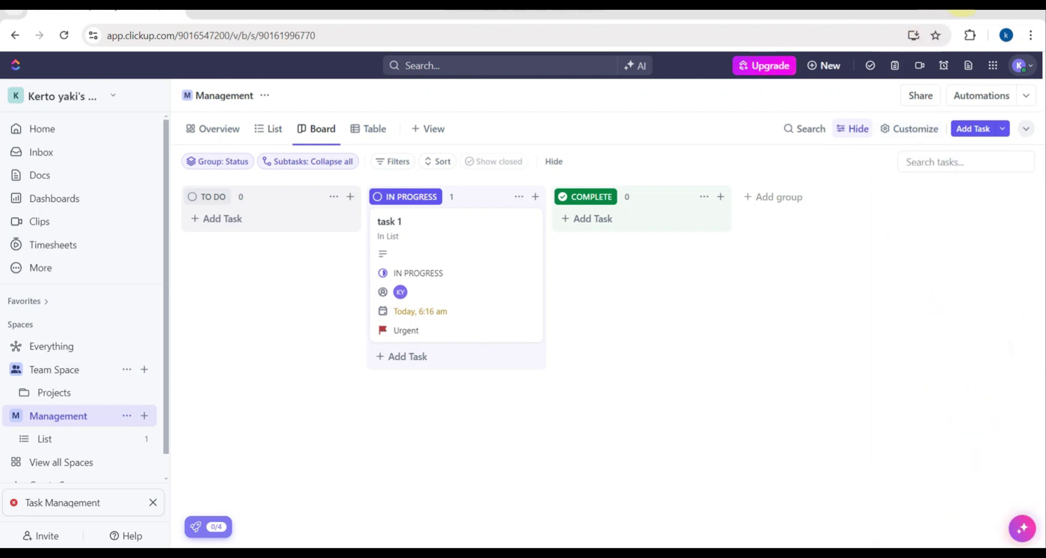
left_click(1029, 98)
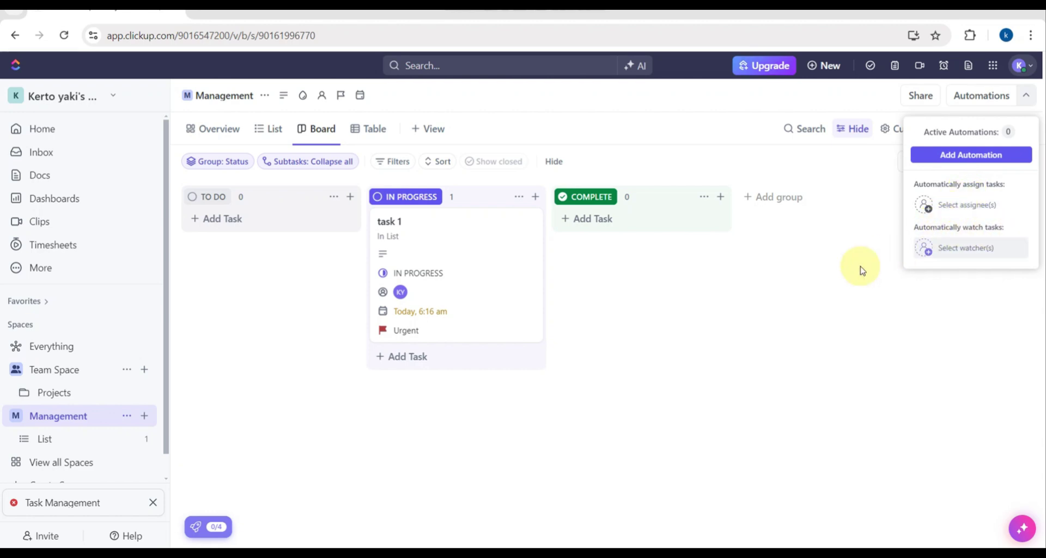
Step: Dismiss the automations summary, then browse the workspace-wide search results and close them
left_click(771, 315)
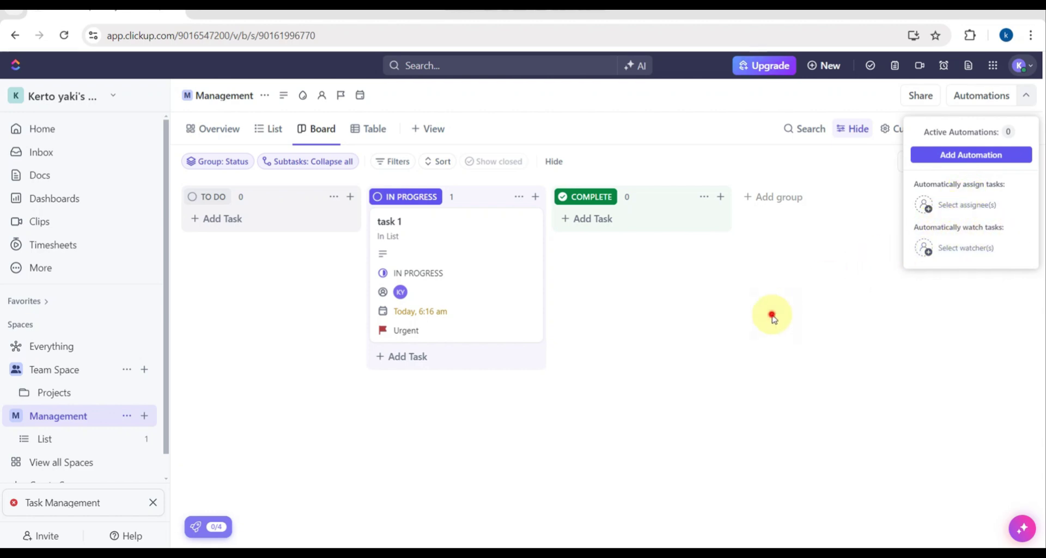
left_click(511, 65)
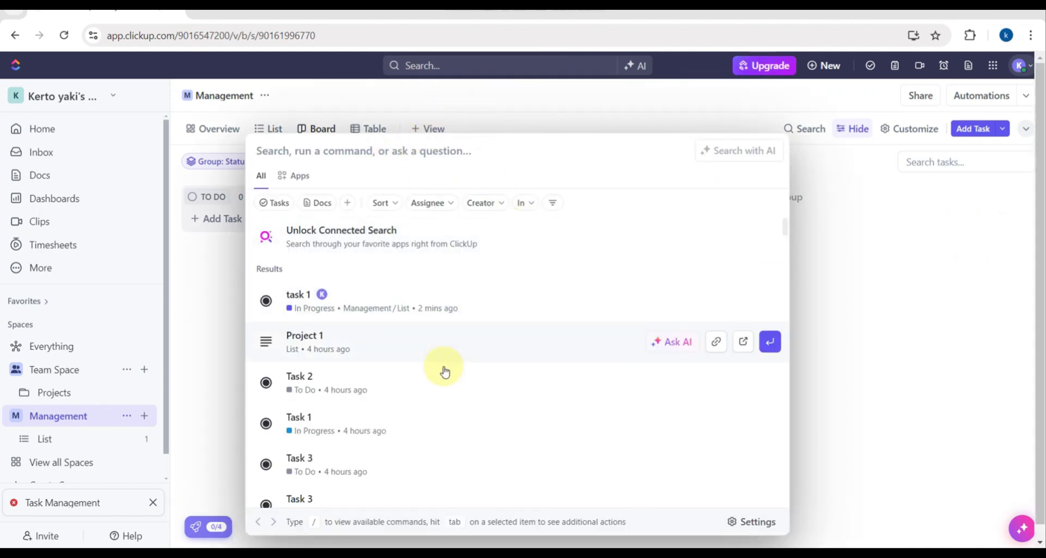
scroll(443, 374, "down", 5)
scroll(444, 374, "down", 4)
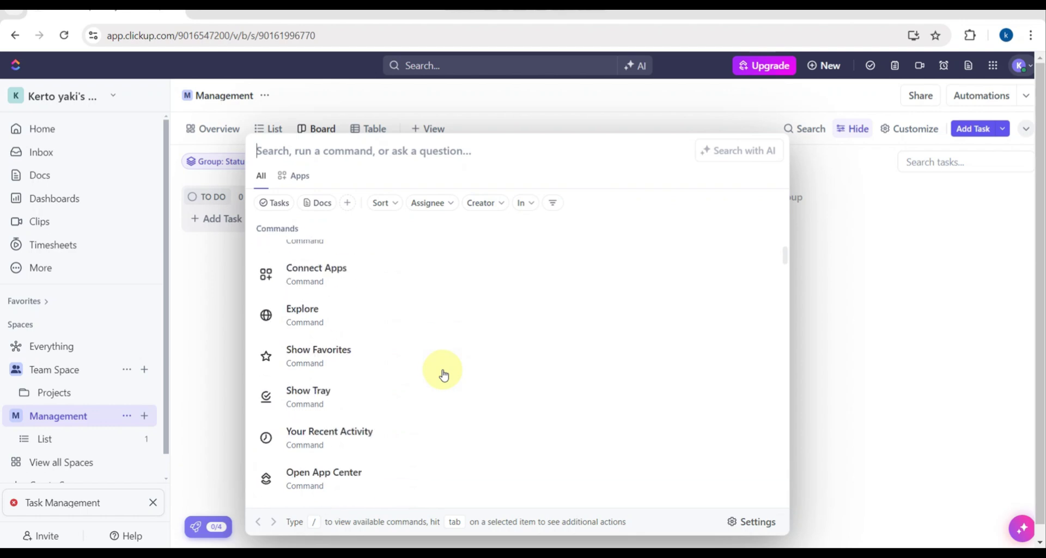
scroll(443, 374, "up", 9)
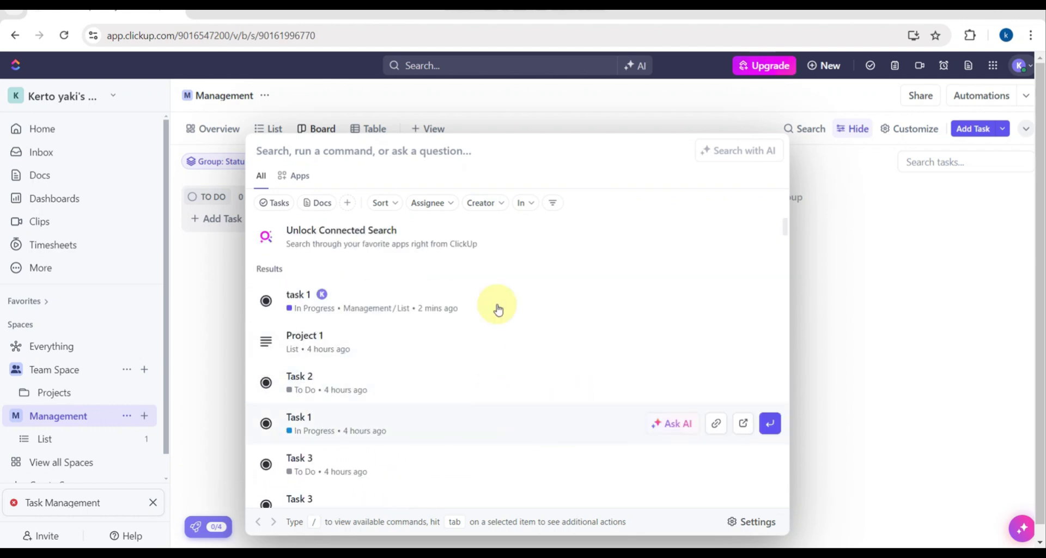
left_click(889, 274)
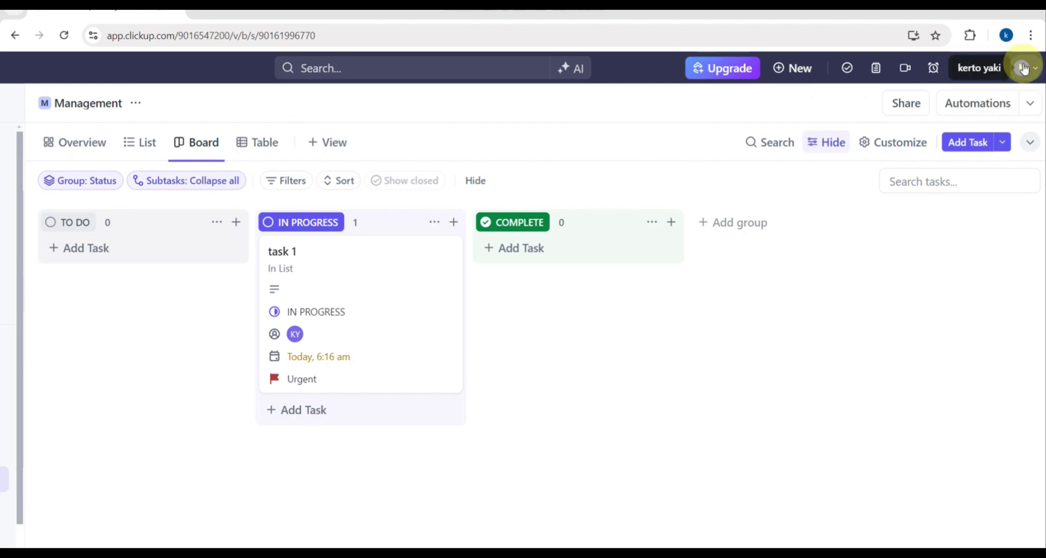
Step: Zoom out and show the addable view types: List, Gantt, Calendar, Doc, Board, Table
key("ctrl+minus")
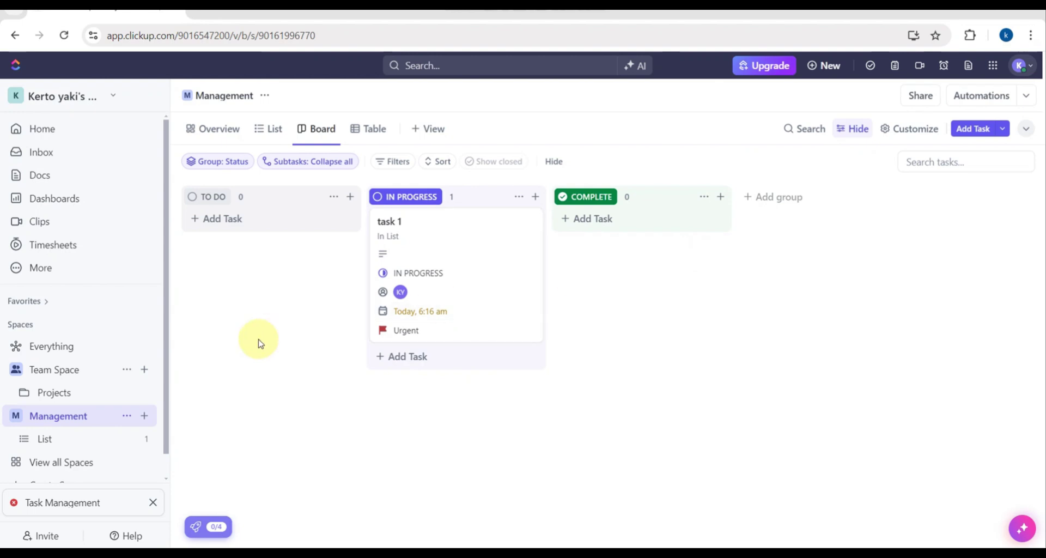
scroll(86, 399, "down", 1)
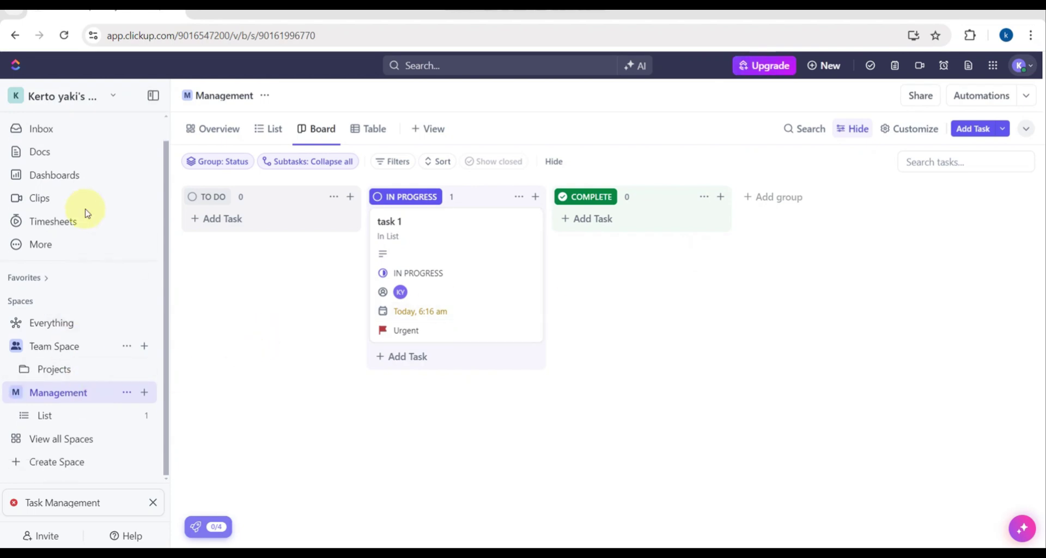
scroll(84, 211, "up", 1)
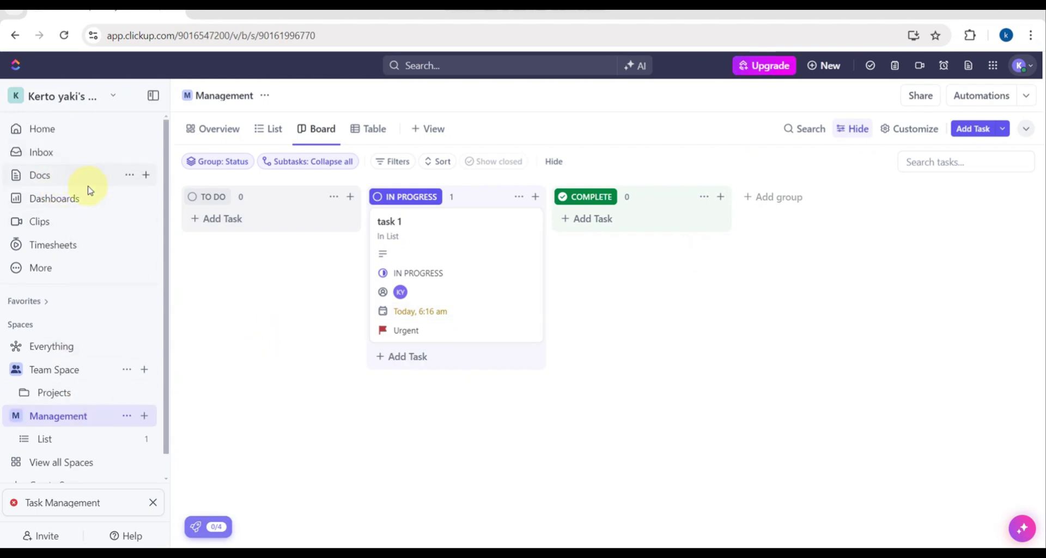
left_click(417, 134)
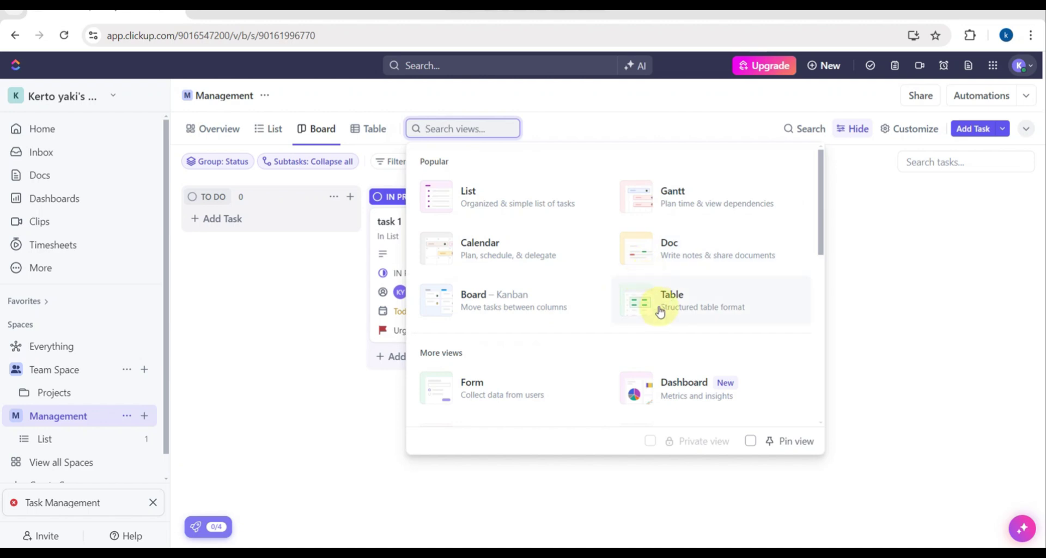
Step: Add a Gantt view to Management, then go back to the Board via the Overview tab
left_click(635, 196)
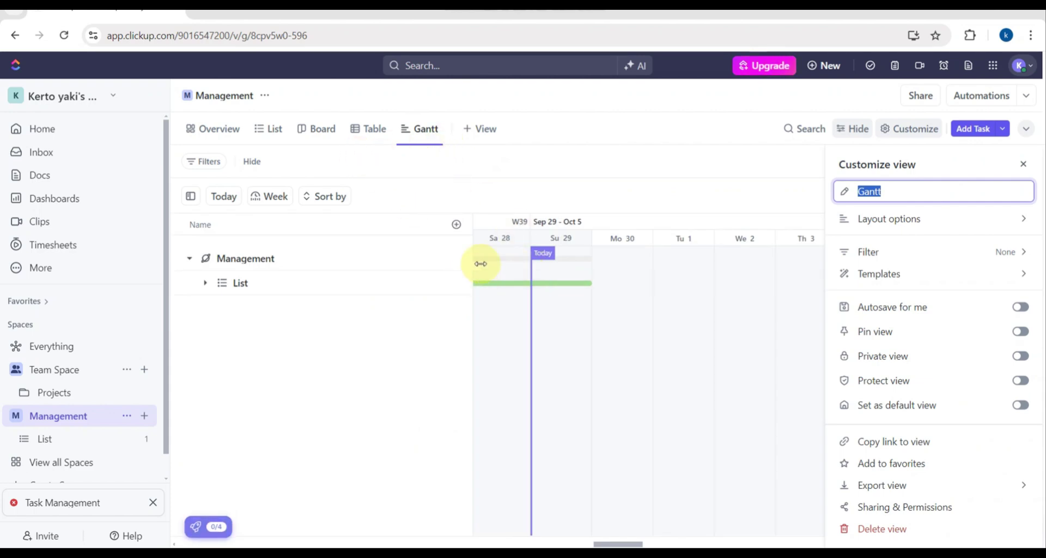
left_click(371, 131)
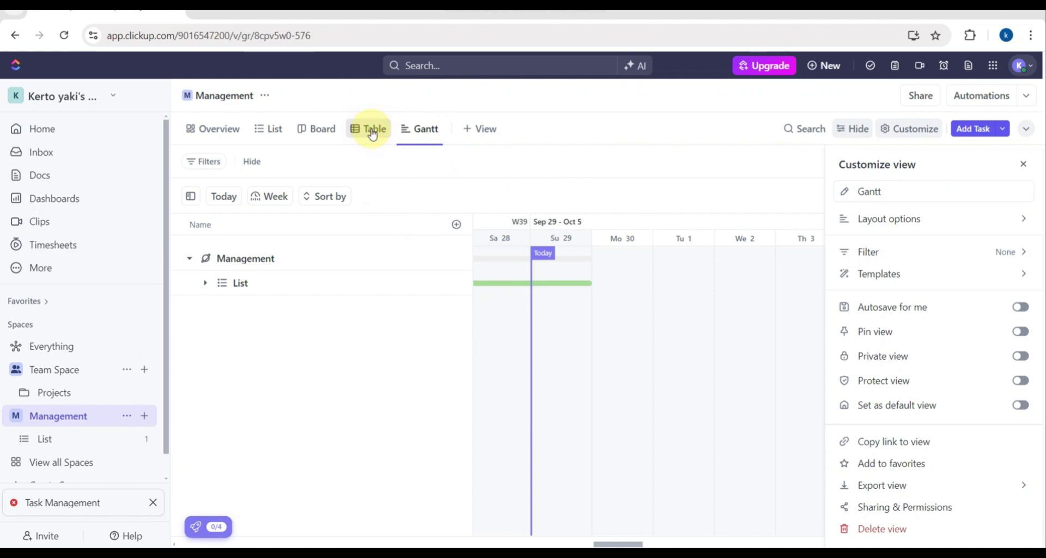
left_click(210, 131)
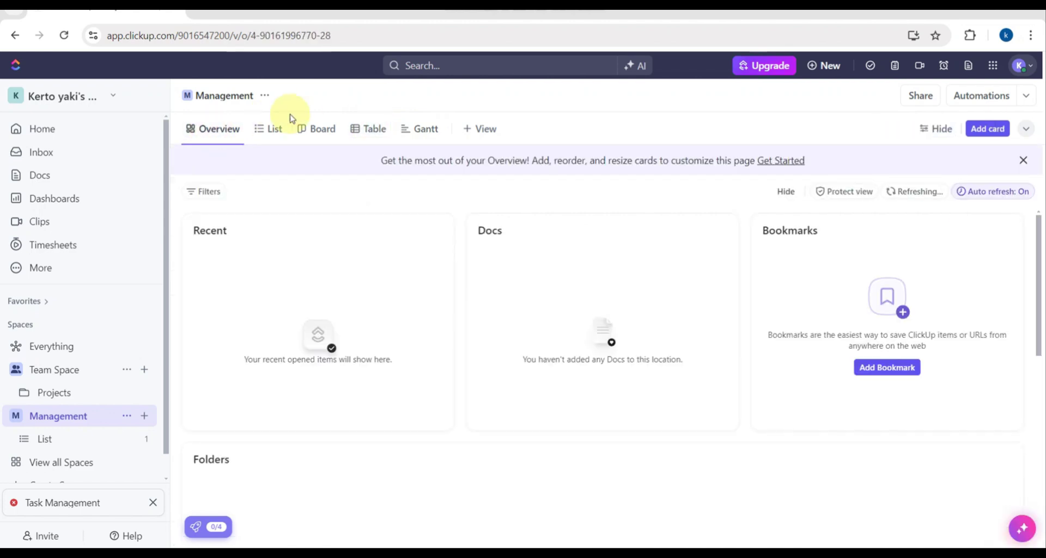
left_click(319, 130)
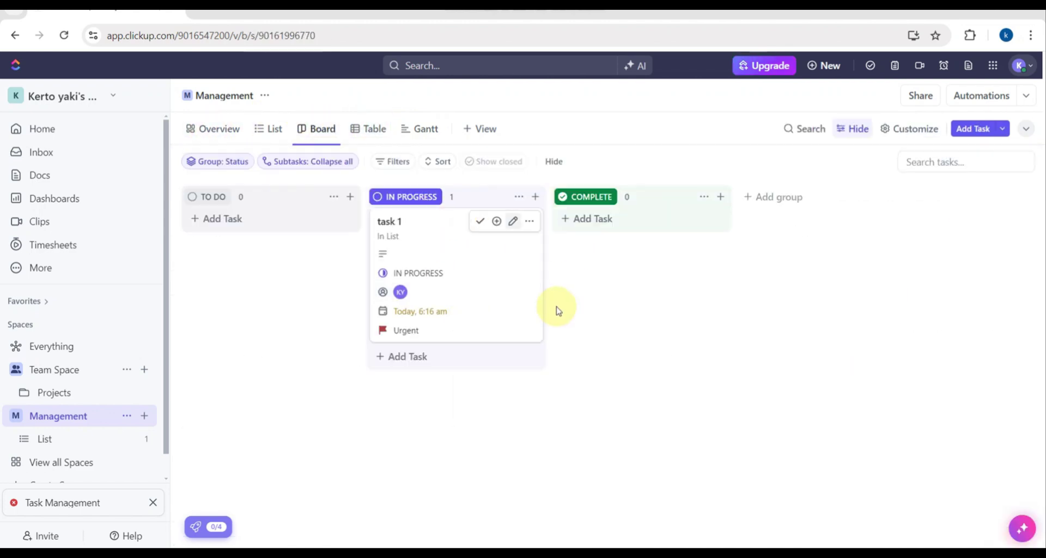